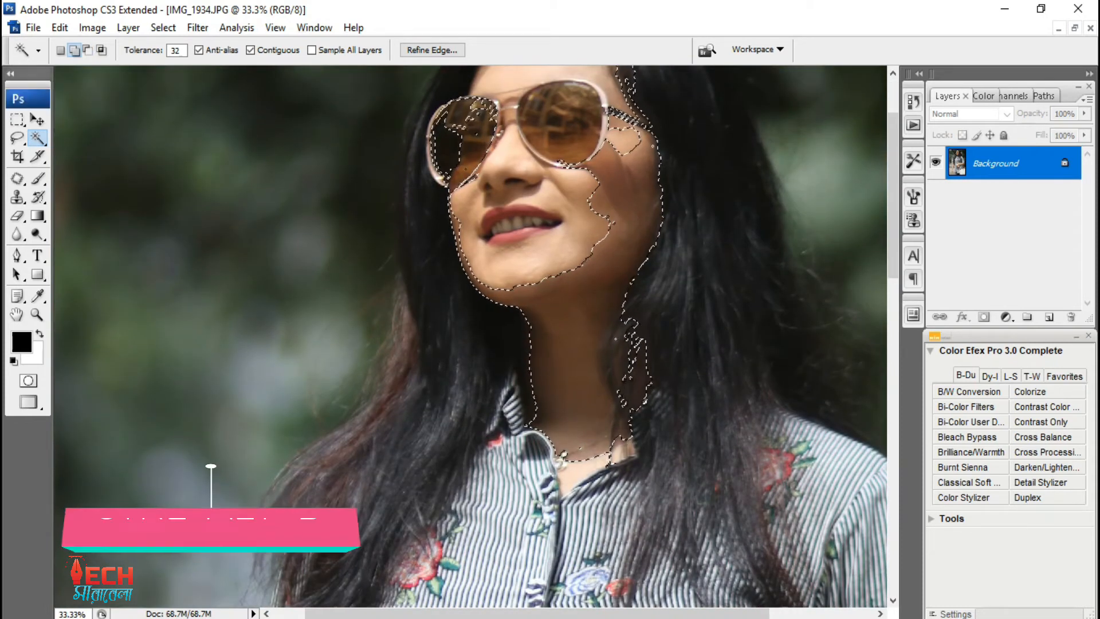
# - Feather the face and neck selection with a radius of 30 pixels
pyautogui.click(198, 27)
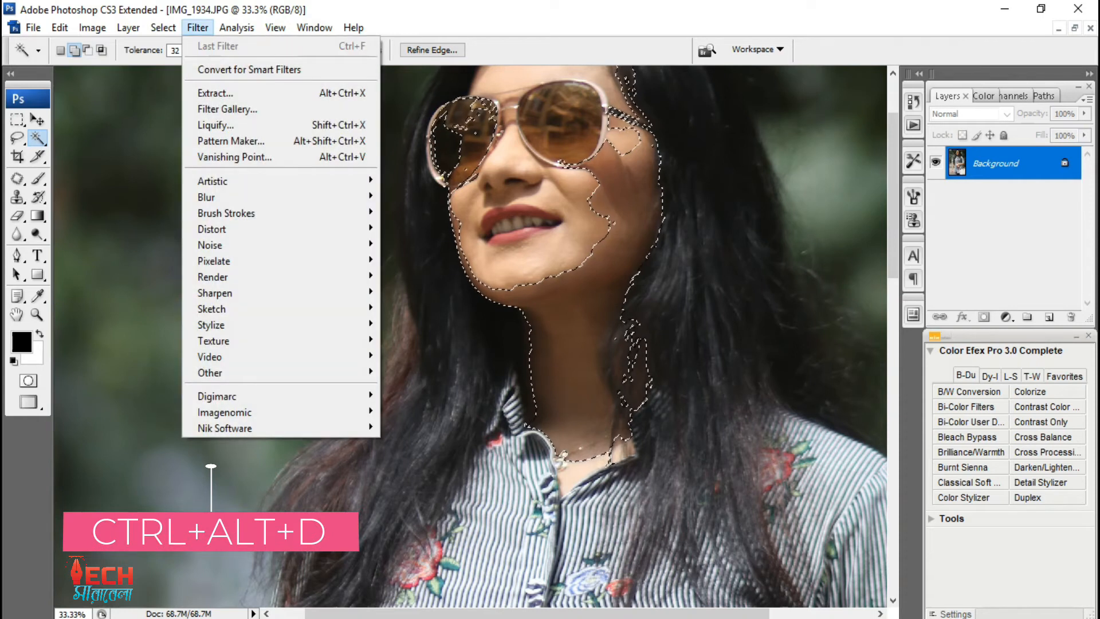
pyautogui.moveTo(163, 27)
pyautogui.moveTo(230, 212)
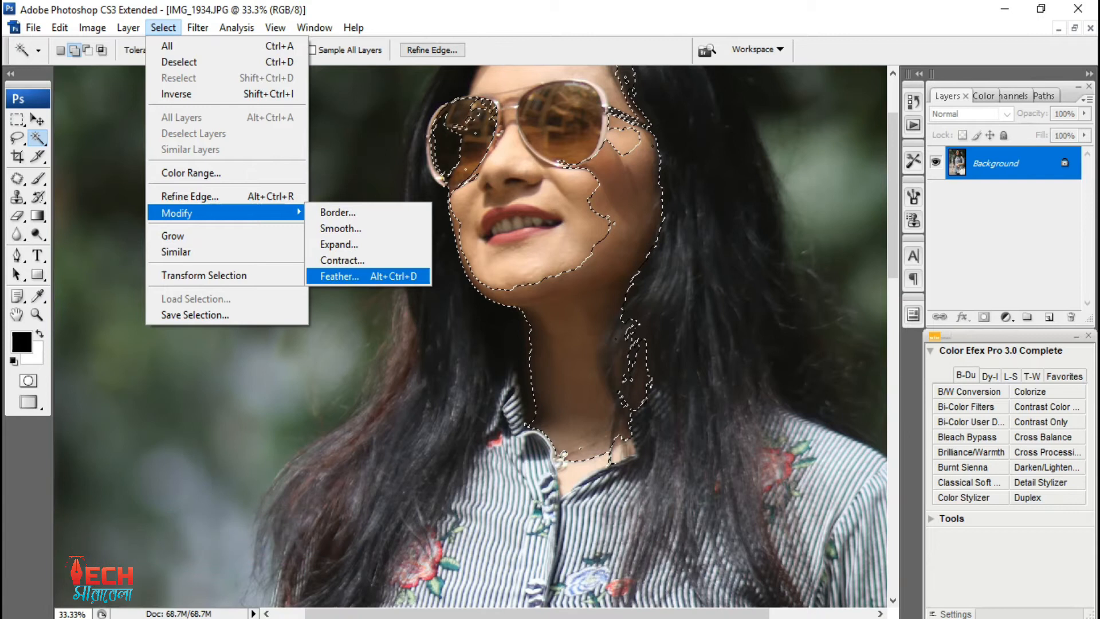
pyautogui.click(340, 276)
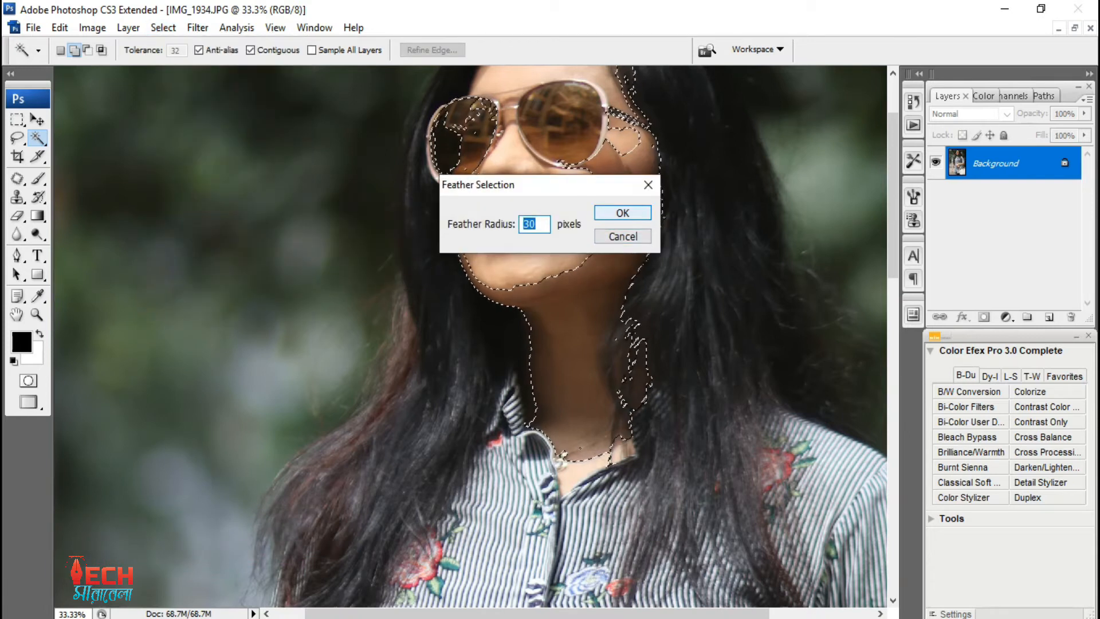
pyautogui.press('Return')
pyautogui.scroll(3, 562, 353)
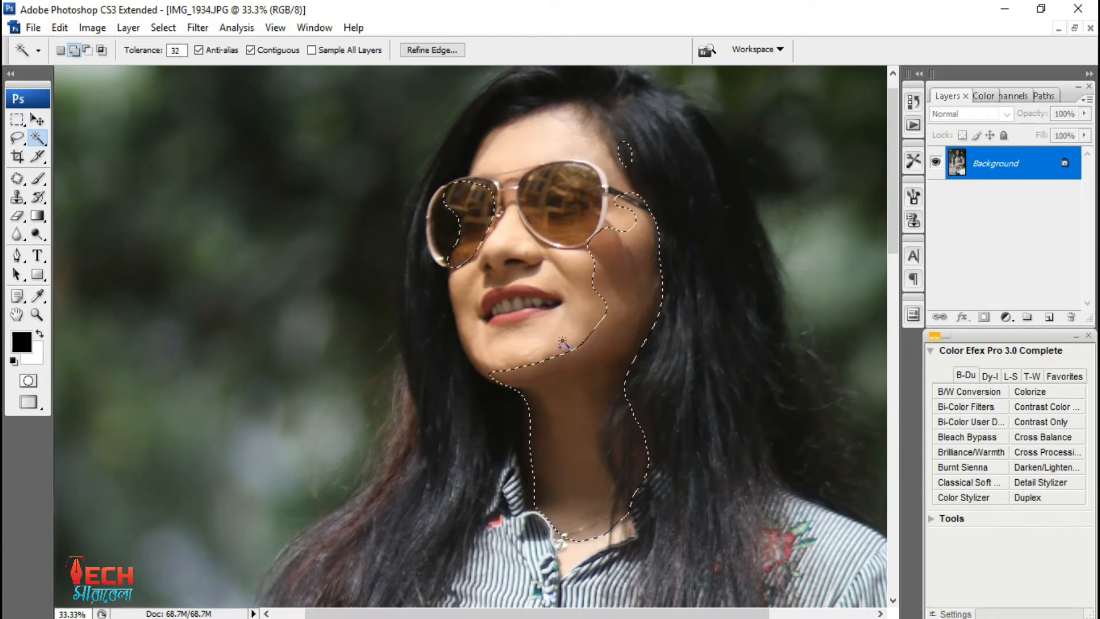
# - Brighten the selected skin with an RGB Curves point at input 83, output 148, and deselect it
pyautogui.press('i')
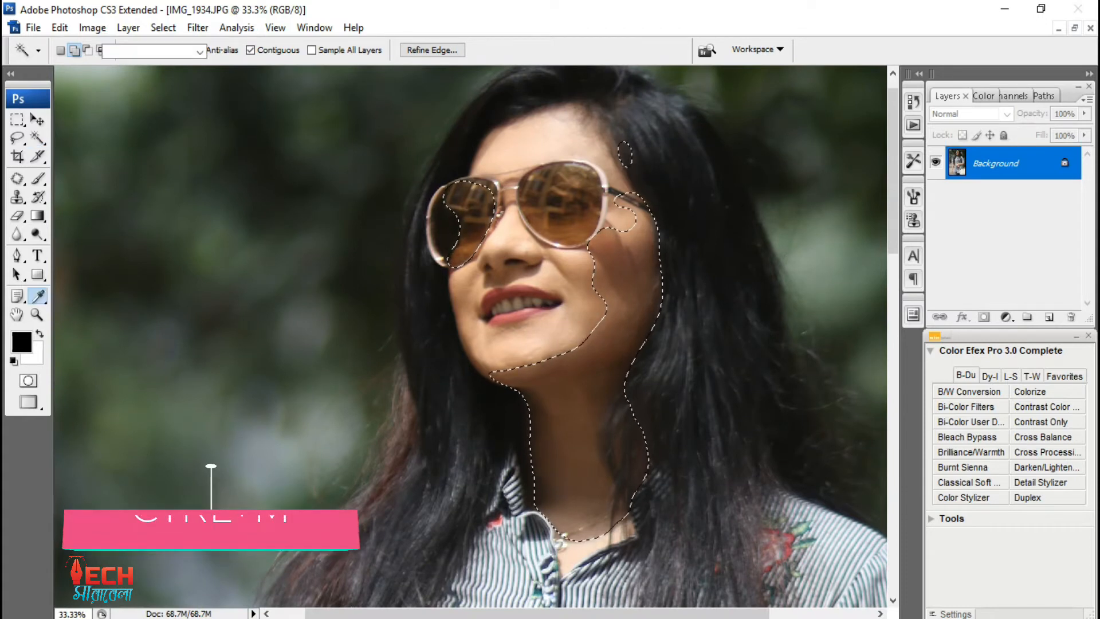
pyautogui.hotkey('ctrl', 'm')
pyautogui.moveTo(479, 82); pyautogui.dragTo(143, 80)
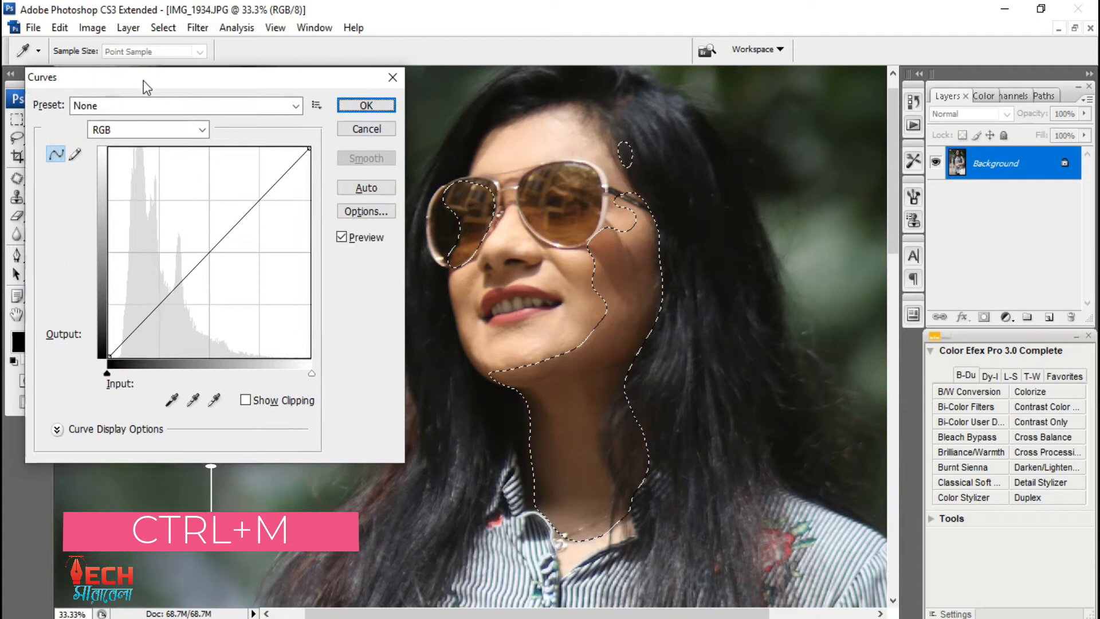
pyautogui.moveTo(210, 250); pyautogui.dragTo(175, 234)
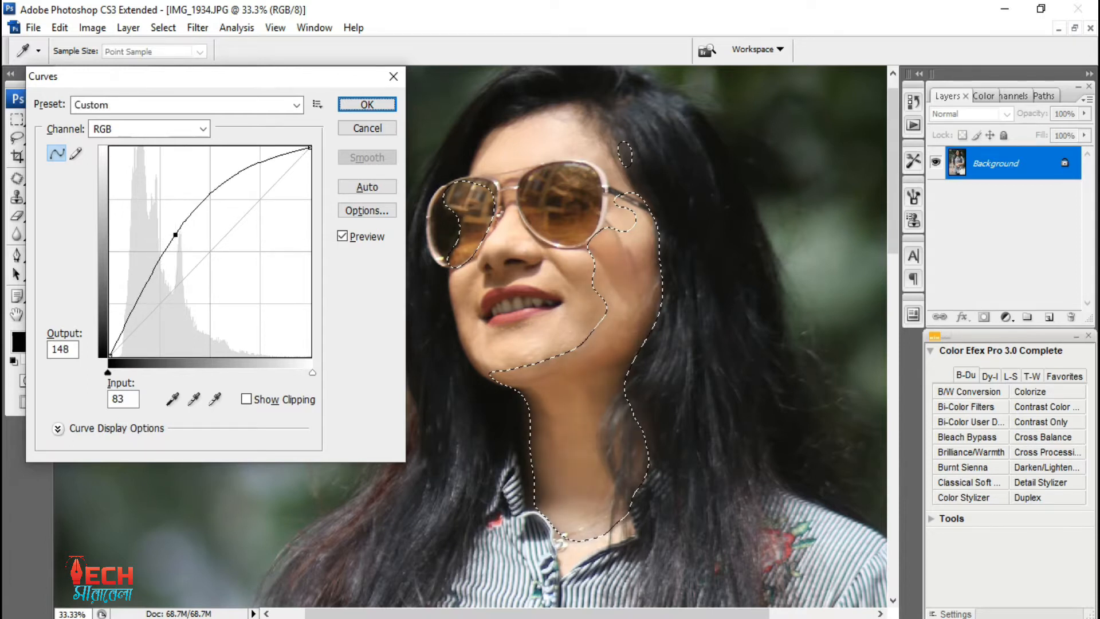
pyautogui.click(367, 104)
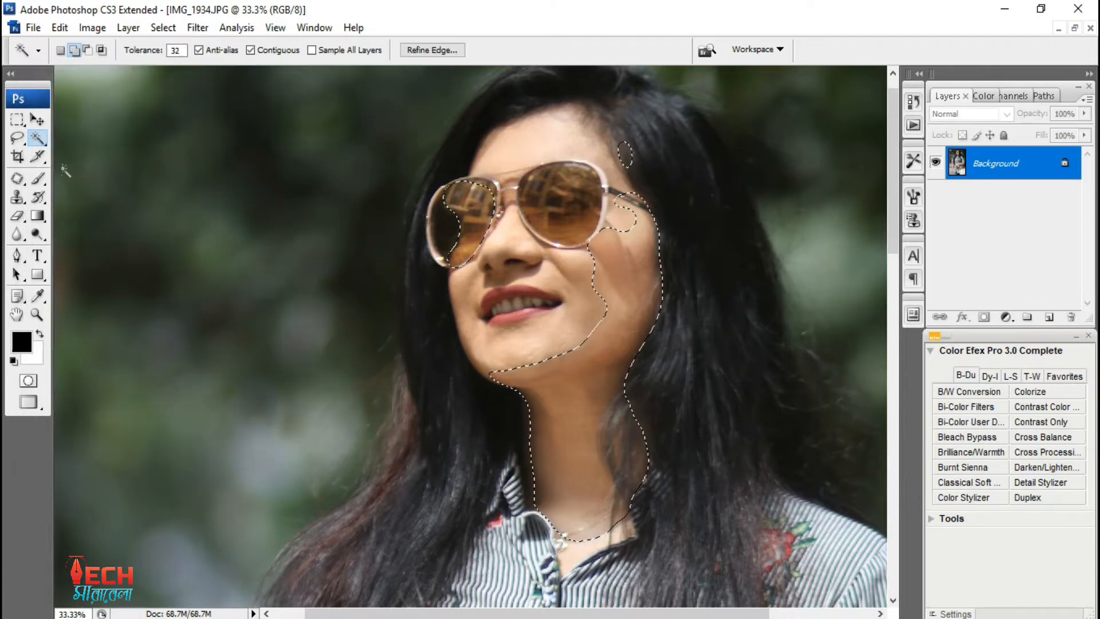
pyautogui.hotkey('ctrl', 'd')
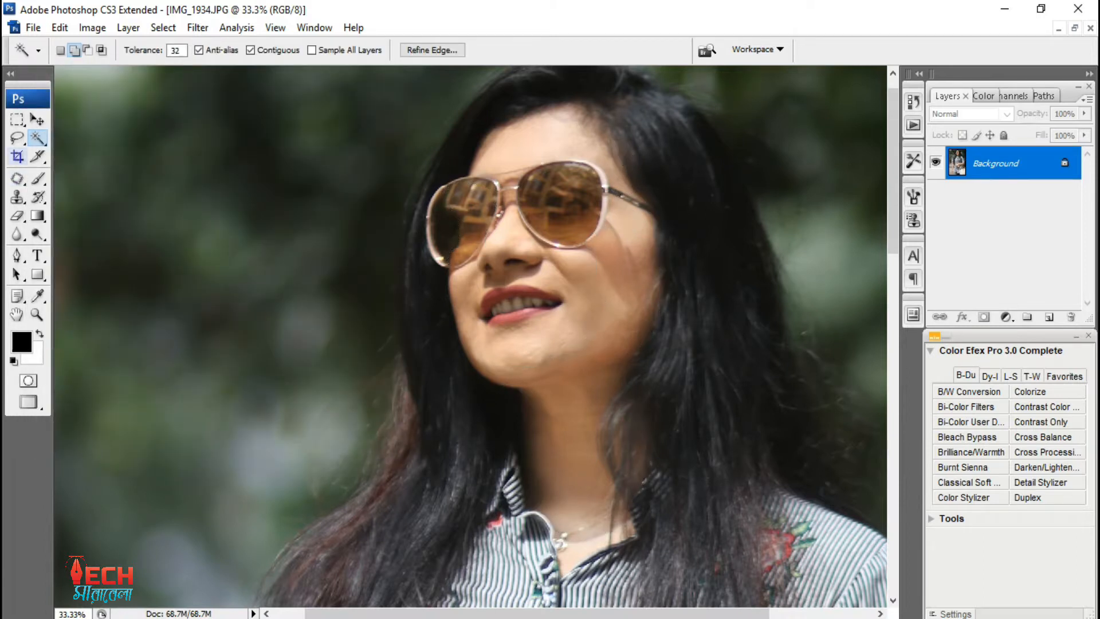
# - Apply the Color Efex Pro Contrast Color Range filter with color 98°, color contrast 100%, brightness 0% and contrast 5%
pyautogui.scroll(-3, 810, 342)
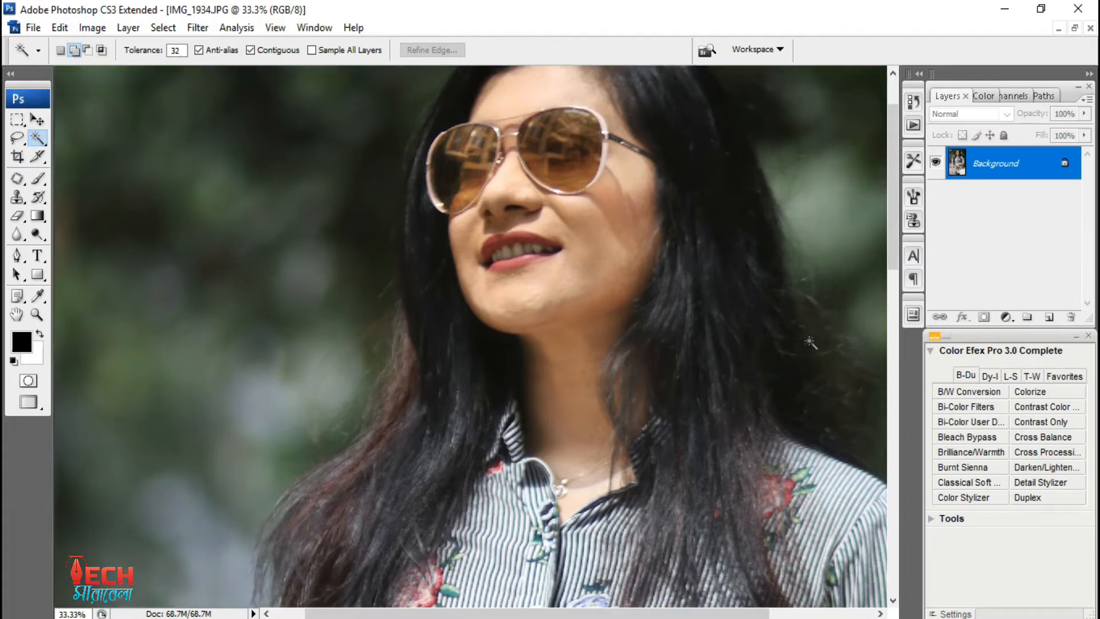
pyautogui.scroll(3, 807, 342)
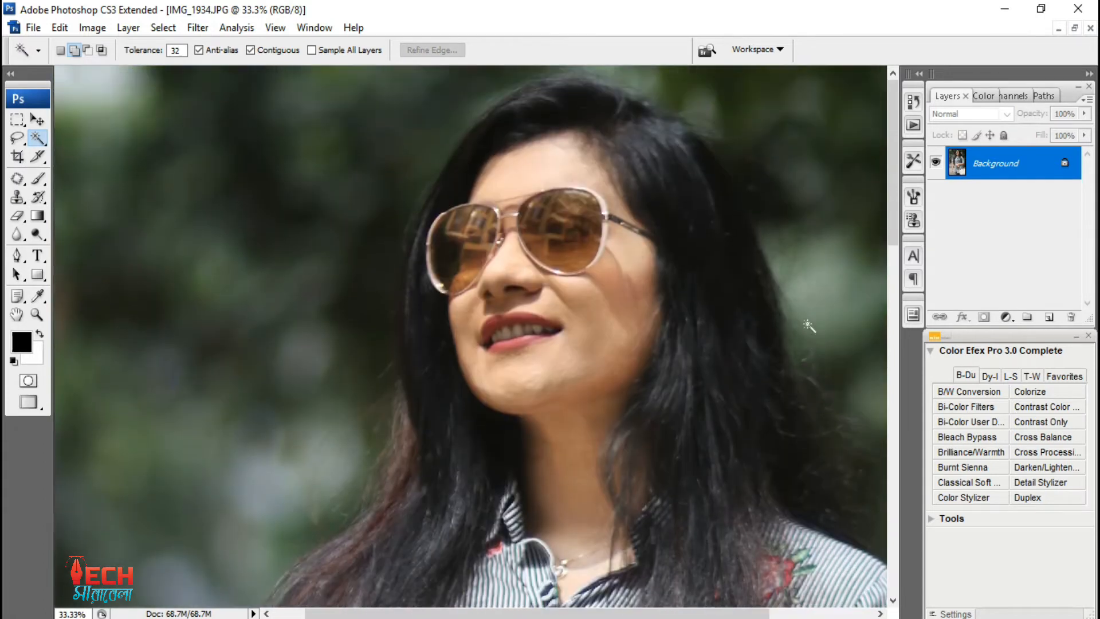
pyautogui.hotkey('ctrl', '-')
pyautogui.hotkey('ctrl', '-')
pyautogui.hotkey('ctrl', '+')
pyautogui.scroll(2, 827, 454)
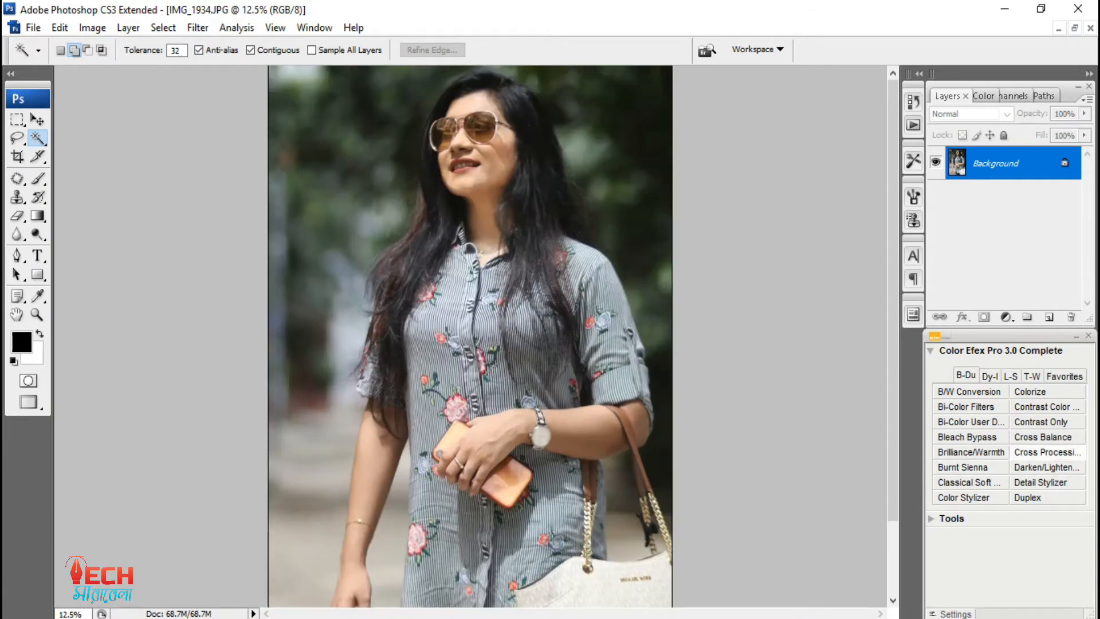
pyautogui.click(1042, 406)
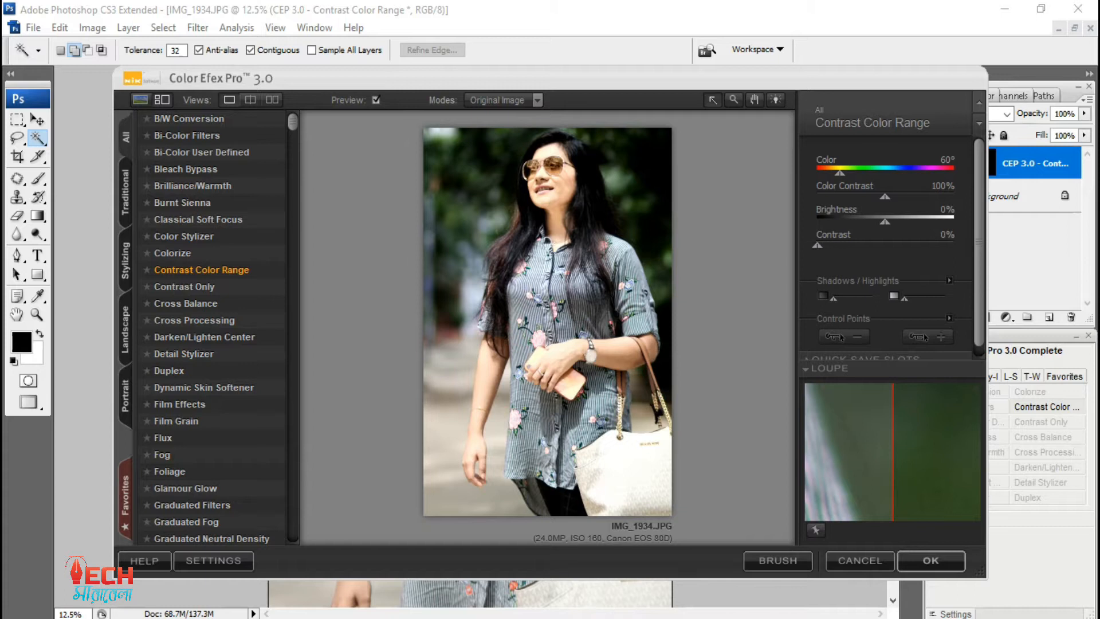
pyautogui.moveTo(820, 245); pyautogui.dragTo(817, 245)
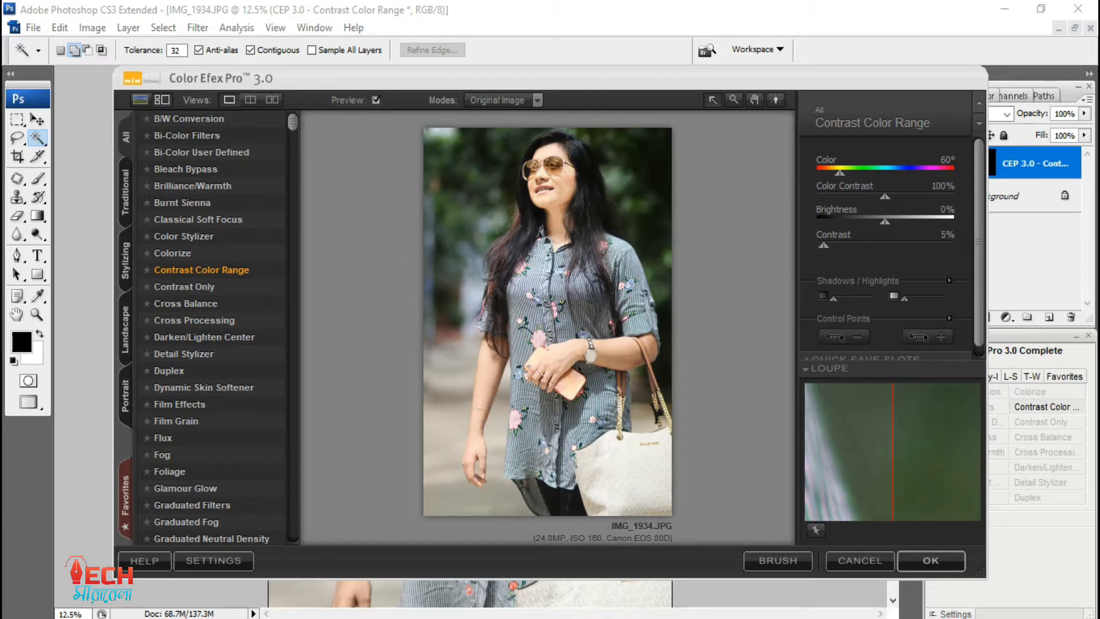
pyautogui.moveTo(848, 172); pyautogui.dragTo(849, 173)
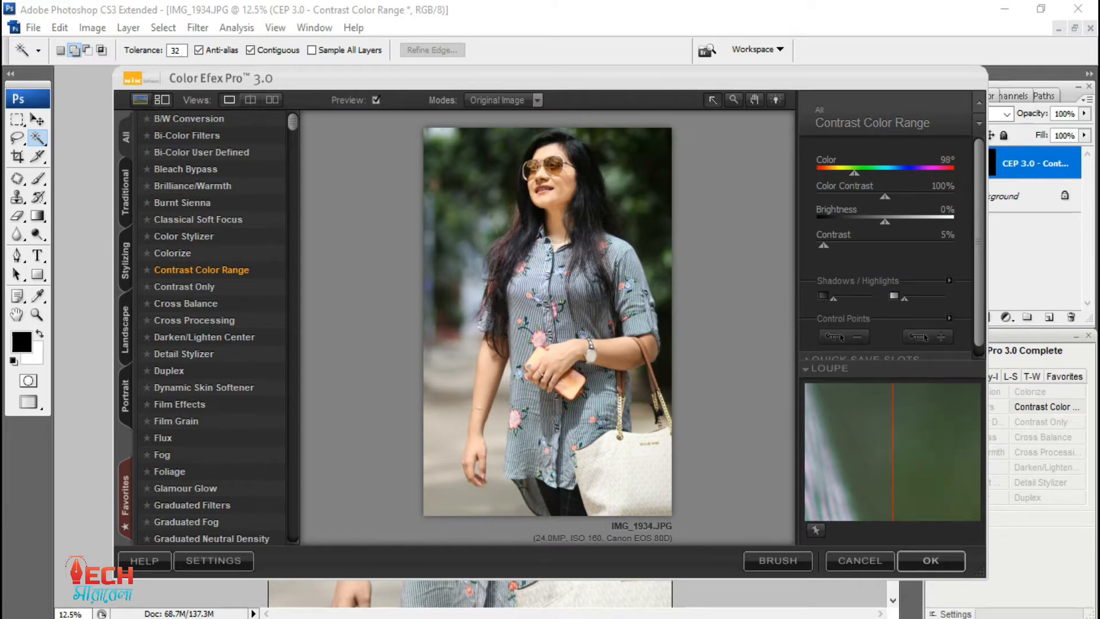
pyautogui.click(931, 561)
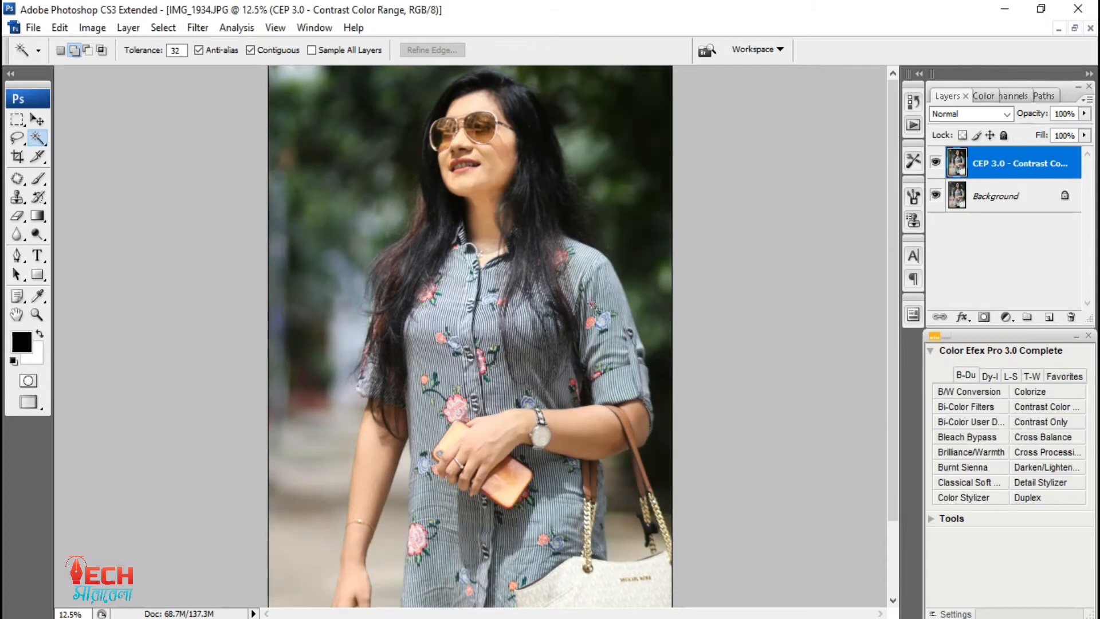
# - Examine the filtered photo from the face down to the hands and bag, both close up and zoomed out
pyautogui.scroll(-3, 531, 293)
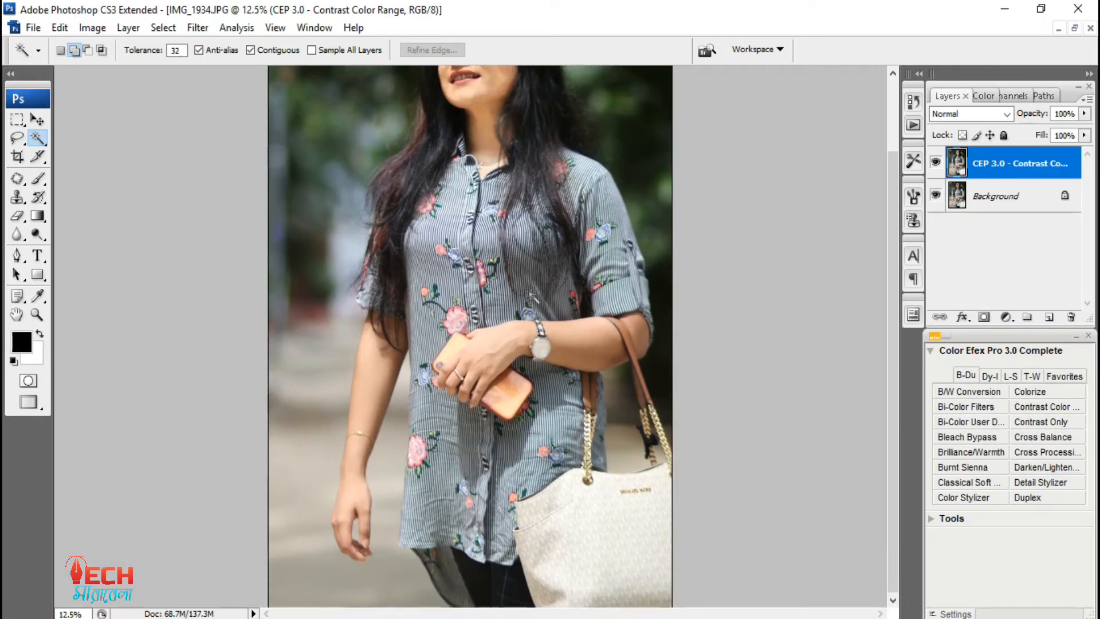
pyautogui.scroll(3, 533, 296)
pyautogui.scroll(1, 533, 293)
pyautogui.scroll(5, 533, 294)
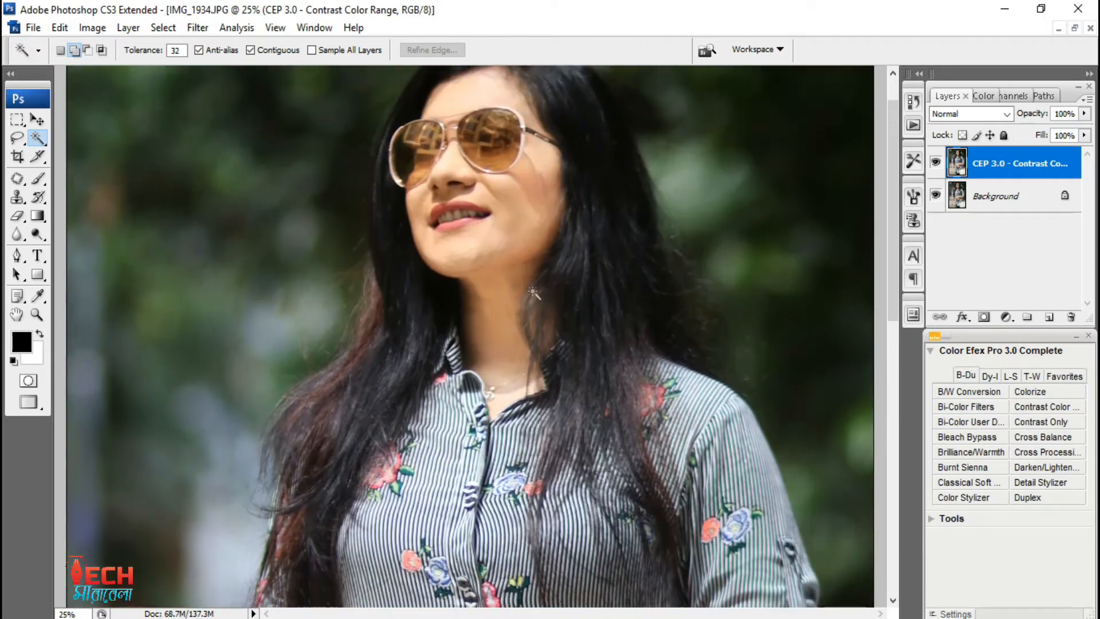
pyautogui.scroll(-2, 532, 290)
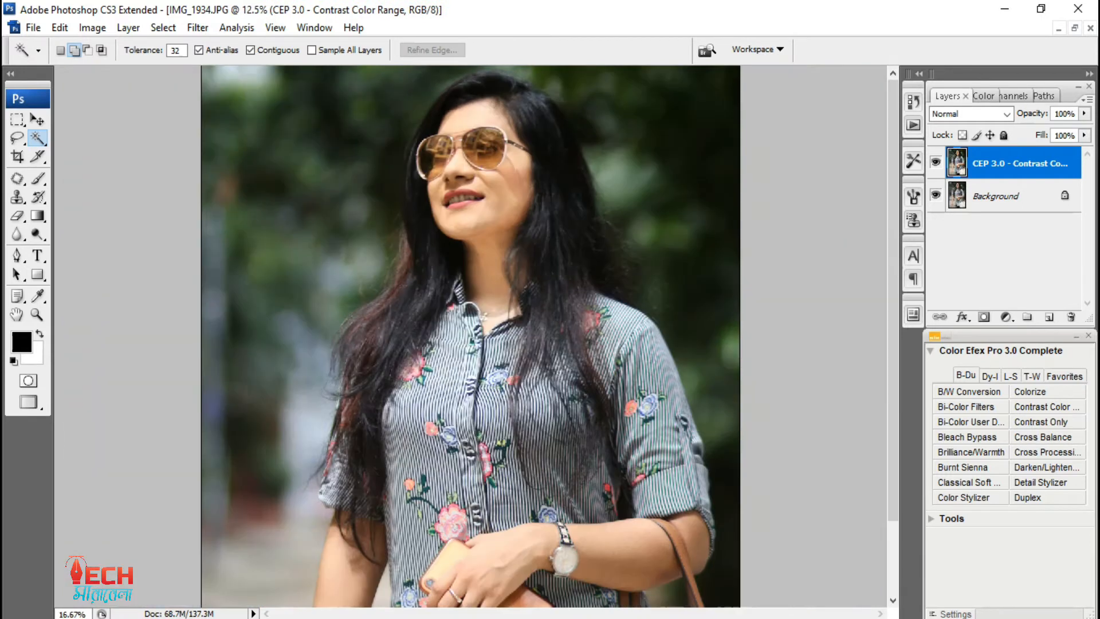
pyautogui.scroll(-2, 533, 284)
pyautogui.scroll(-1, 533, 283)
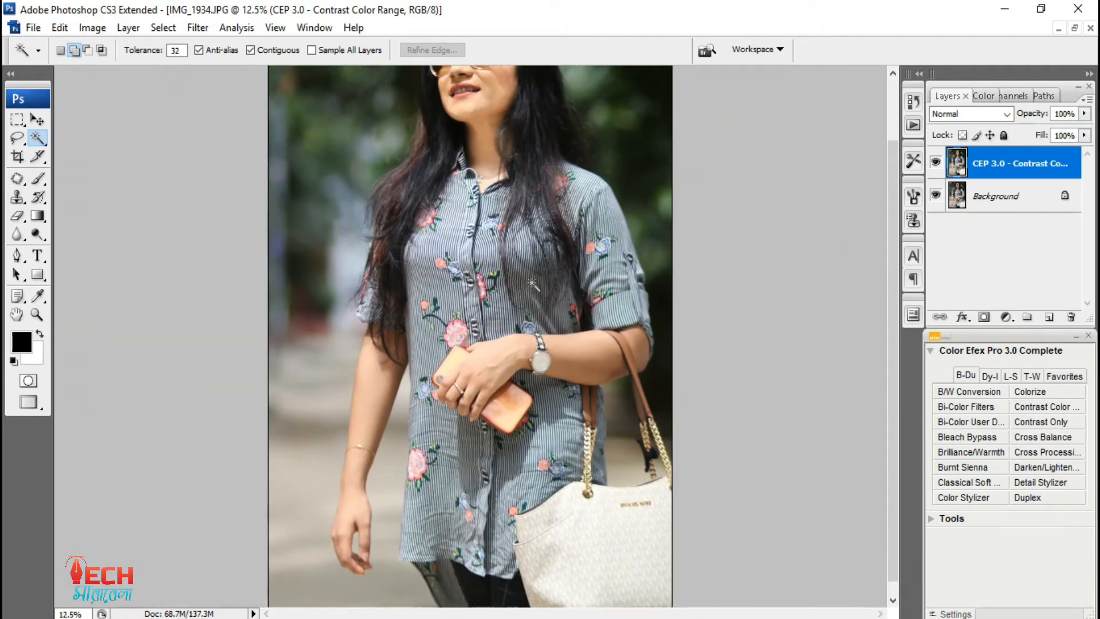
pyautogui.scroll(2, 533, 284)
pyautogui.scroll(-1, 533, 284)
# - Apply the Color Efex Pro Foliage filter with method 1 and Enhance Foliage at 66%
pyautogui.click(970, 452)
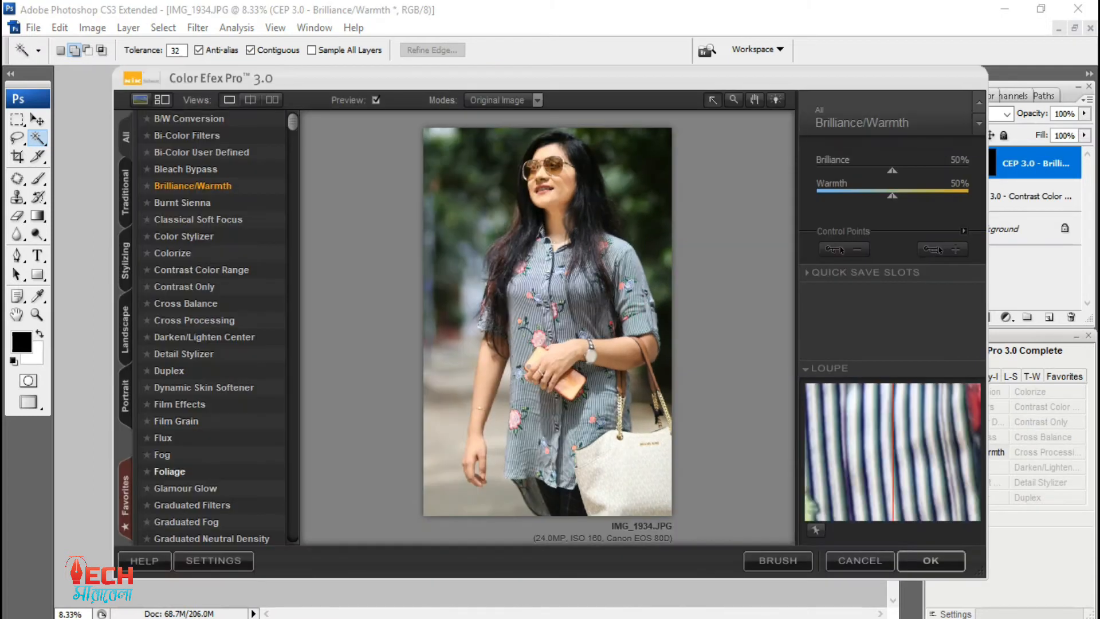
pyautogui.click(169, 471)
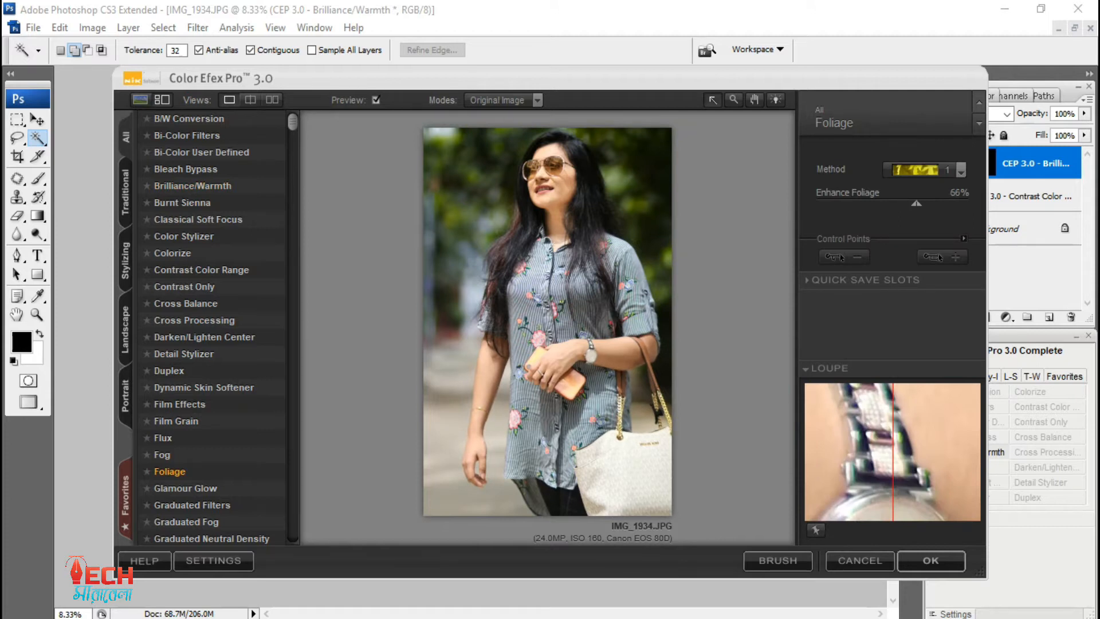
pyautogui.press('Return')
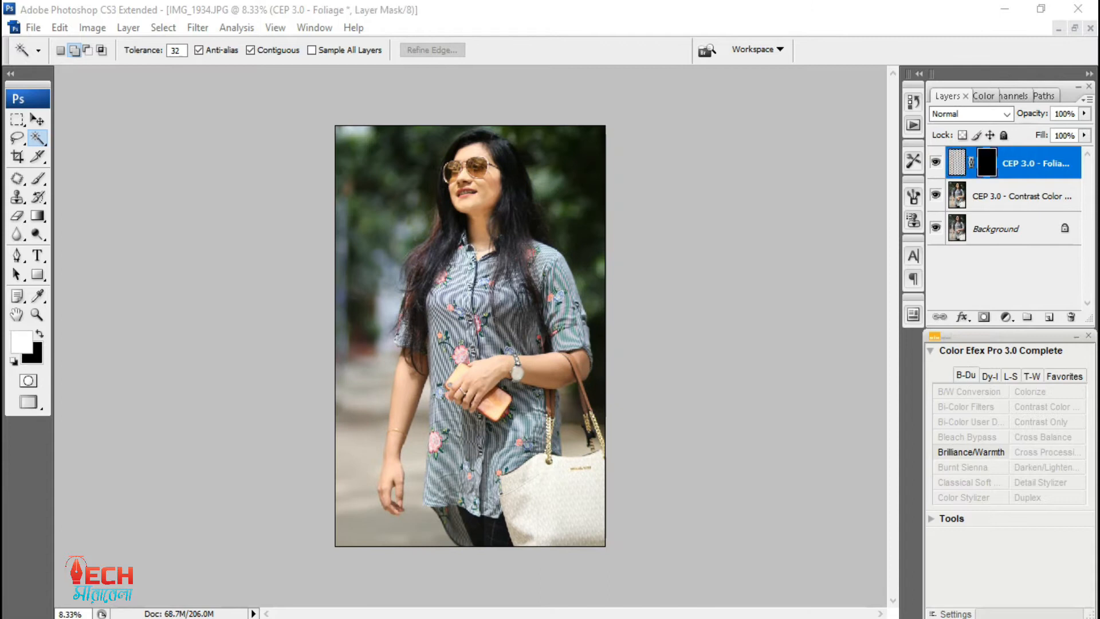
# - Erase the Foliage layer over the woman's skin with the Eraser tool, using a 200-pixel brush at 100% opacity
pyautogui.hotkey('ctrl', '+')
pyautogui.hotkey('ctrl', '+')
pyautogui.scroll(3, 543, 267)
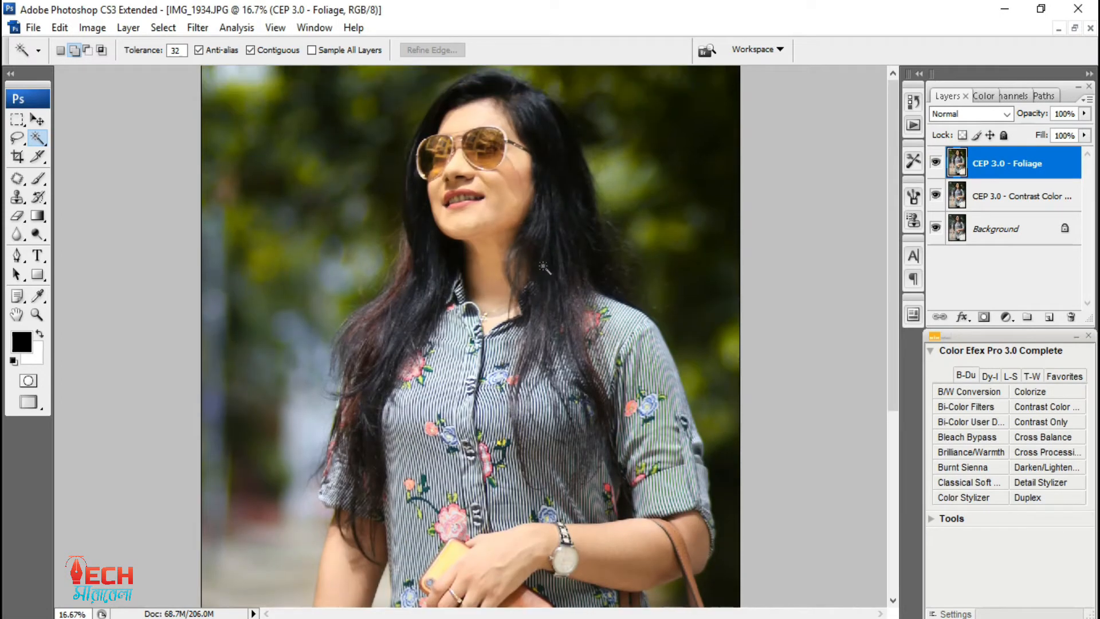
pyautogui.click(17, 216)
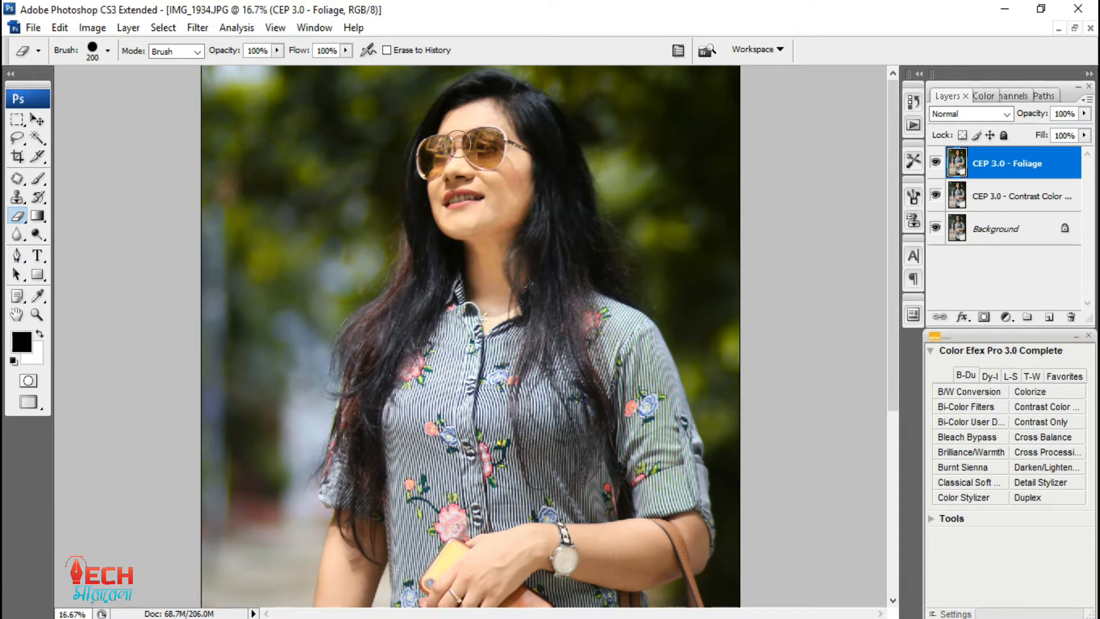
pyautogui.scroll(-8, 512, 297)
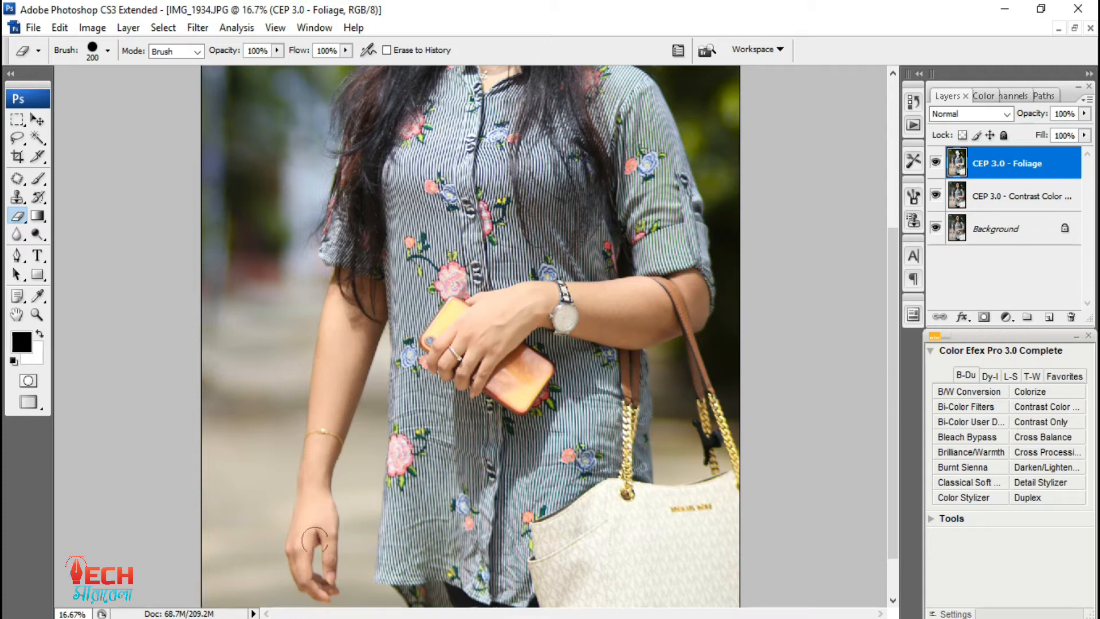
pyautogui.scroll(-4, 376, 450)
pyautogui.scroll(2, 454, 413)
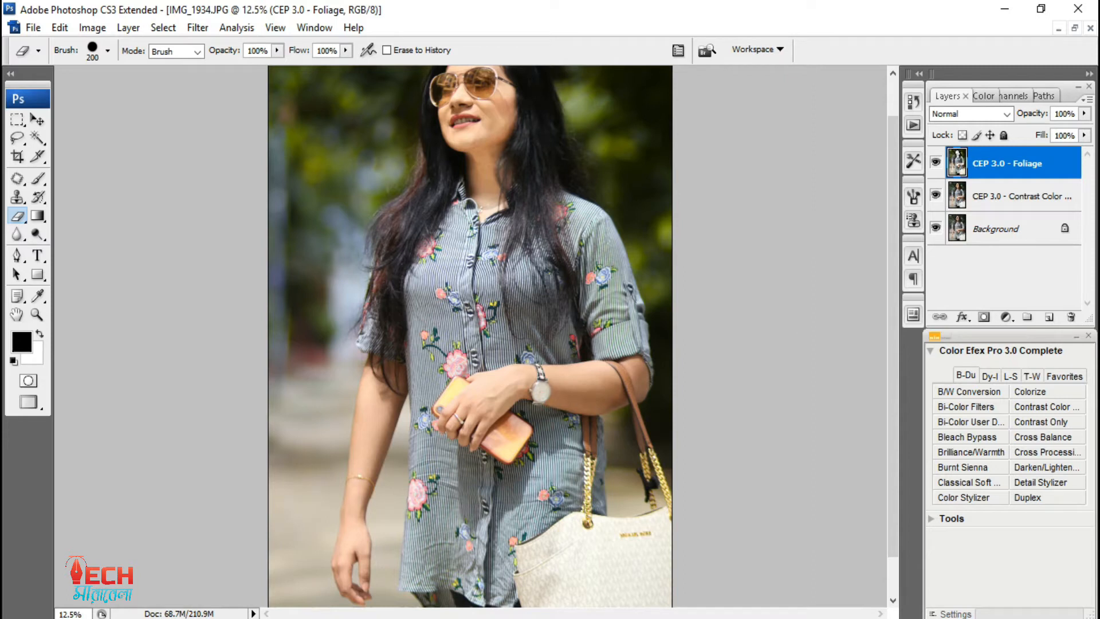
# - Merge the Foliage, Contrast Color Range and Background layers into one layer
pyautogui.keyDown('ctrl'); pyautogui.click(1022, 196); pyautogui.keyUp('ctrl')
pyautogui.keyDown('ctrl'); pyautogui.click(1022, 229); pyautogui.keyUp('ctrl')
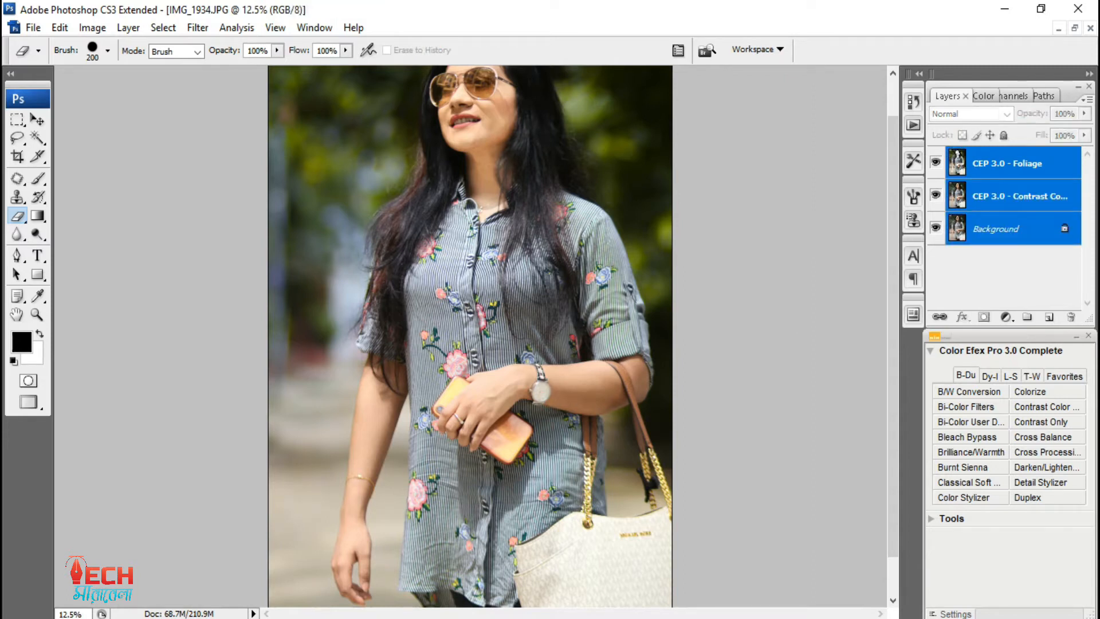
pyautogui.hotkey('ctrl', 'e')
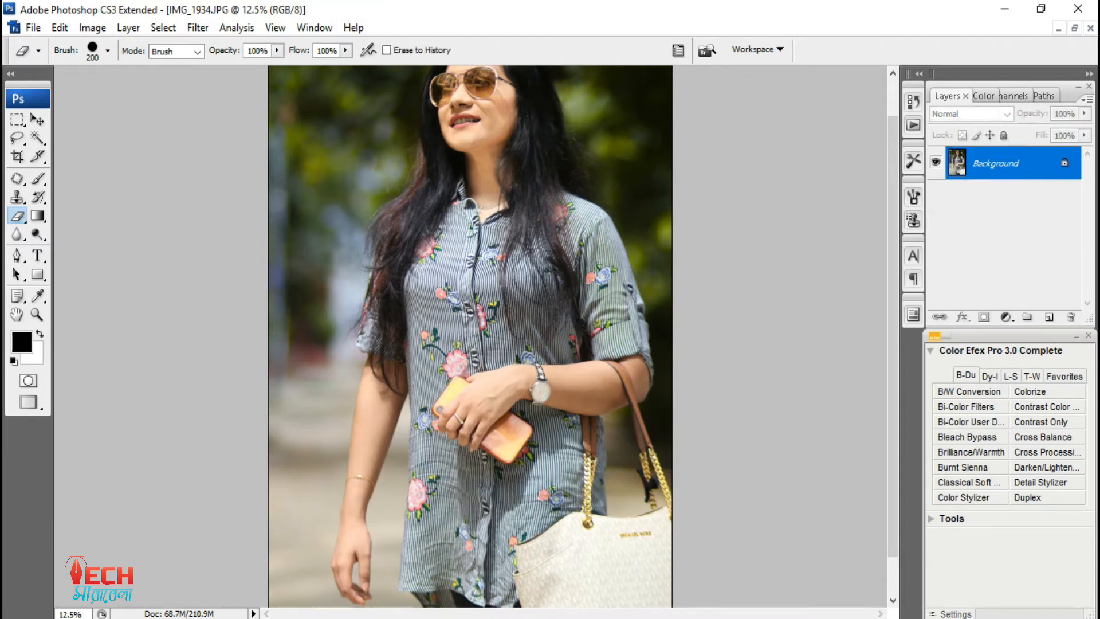
# - Open Color Efex Pro on the merged photo and choose the Photo Stylizer filter
pyautogui.scroll(2, 519, 281)
pyautogui.hotkey('ctrl', '-')
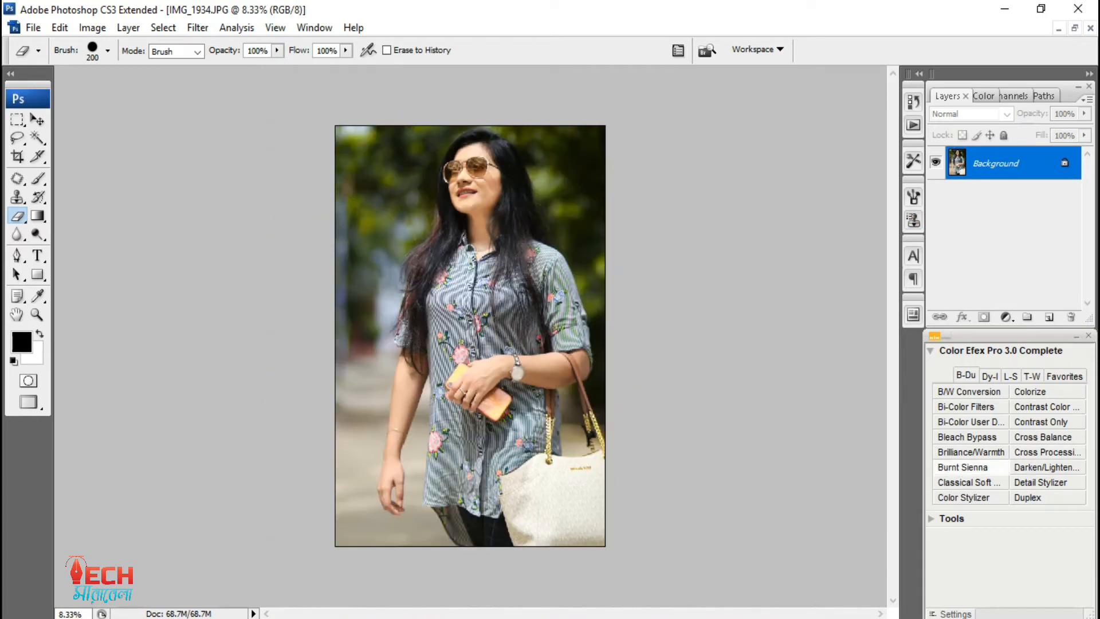
pyautogui.click(963, 466)
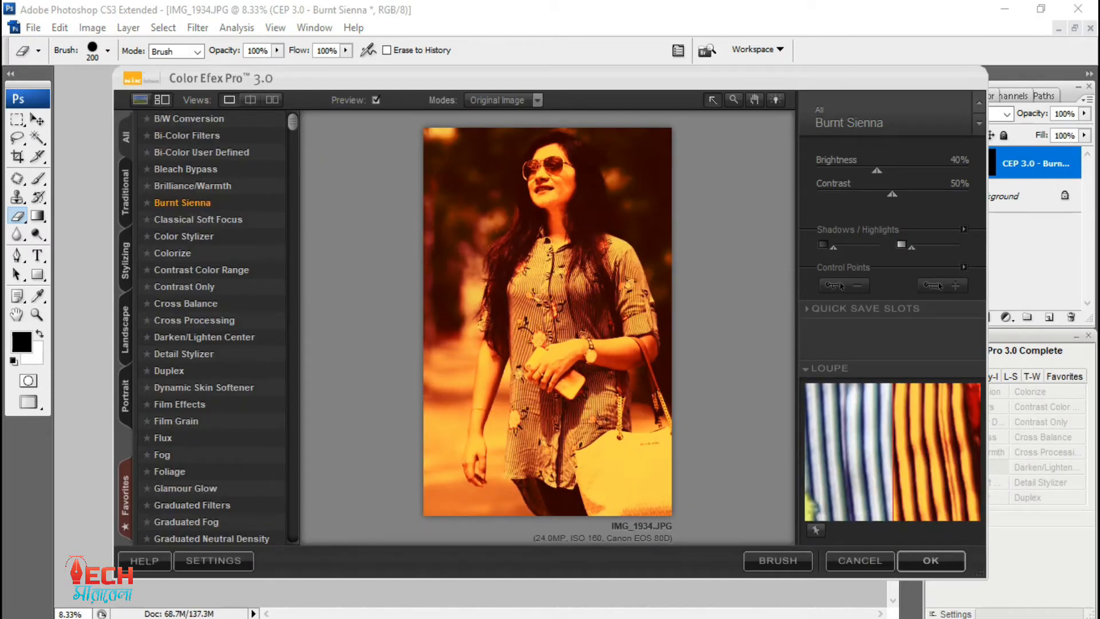
pyautogui.scroll(-7, 220, 328)
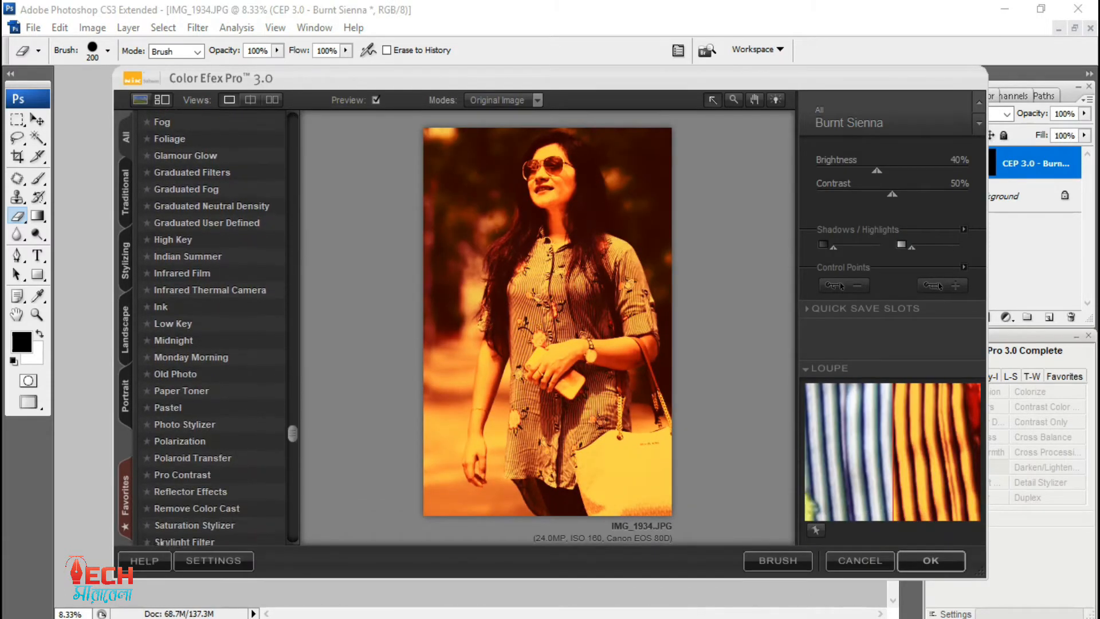
pyautogui.scroll(-1, 220, 328)
pyautogui.click(184, 396)
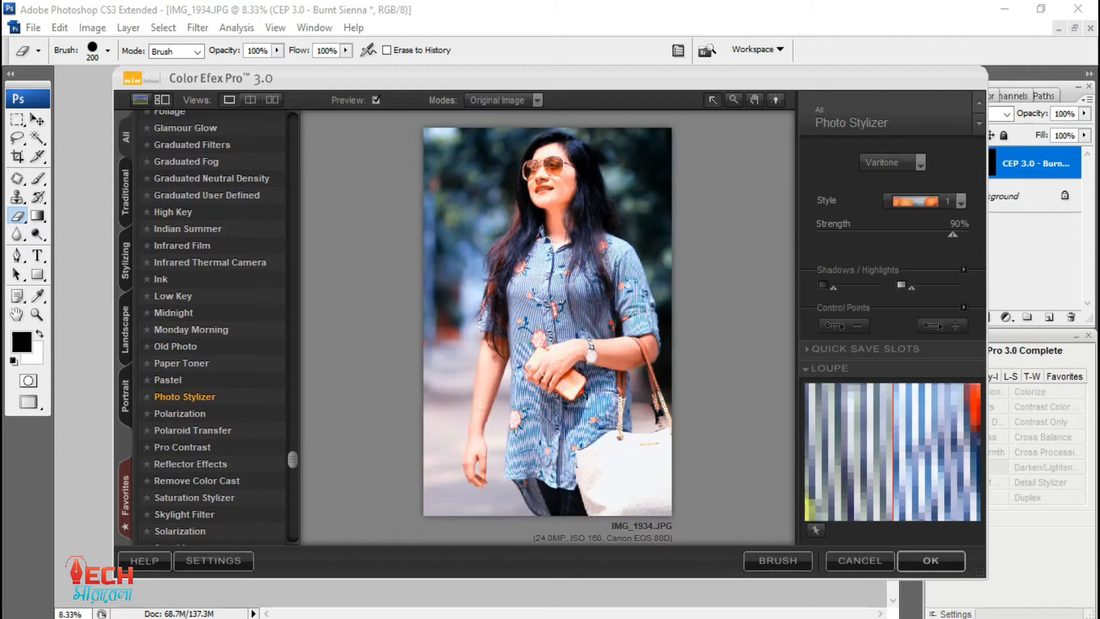
# - Set the Photo Stylizer filter to Varitone style 3 with 50% strength and apply it to the photo
pyautogui.click(960, 201)
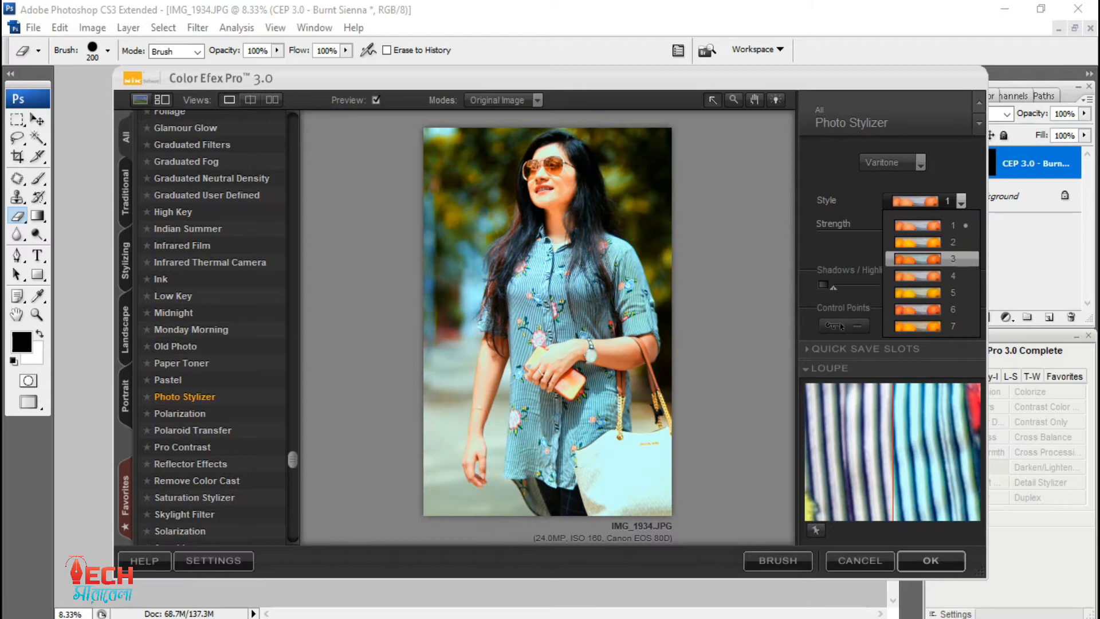
pyautogui.click(932, 258)
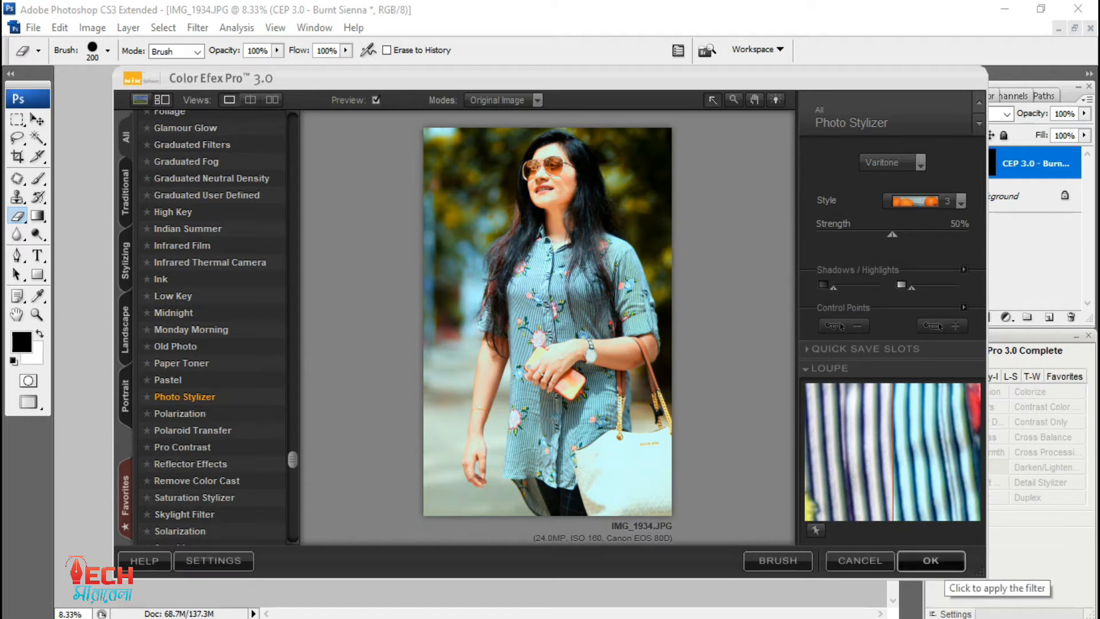
pyautogui.click(961, 201)
pyautogui.click(922, 273)
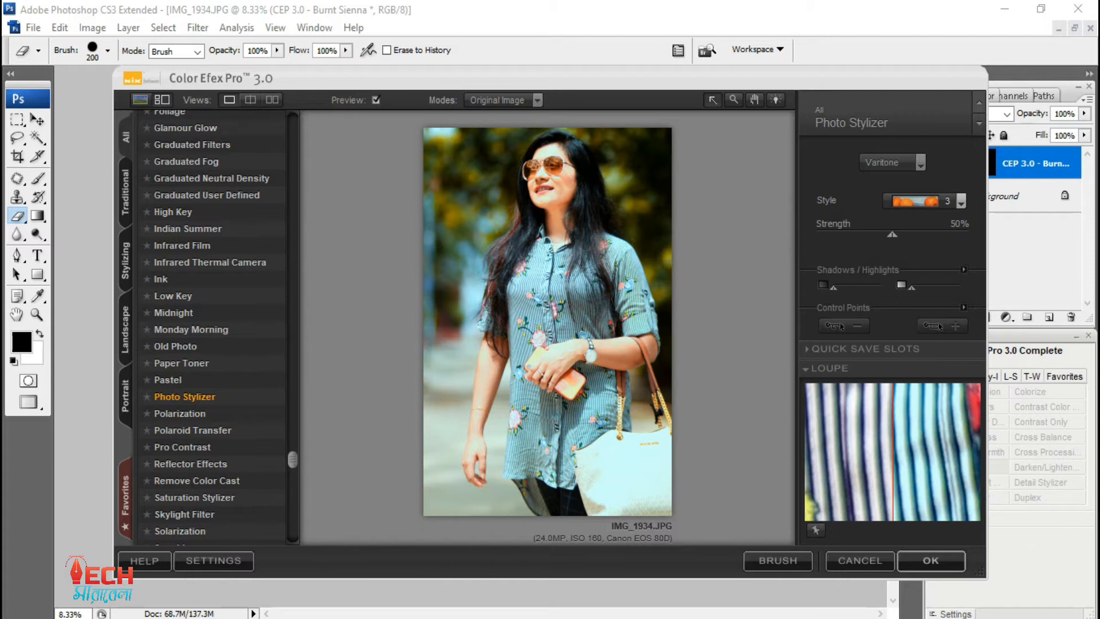
pyautogui.click(961, 200)
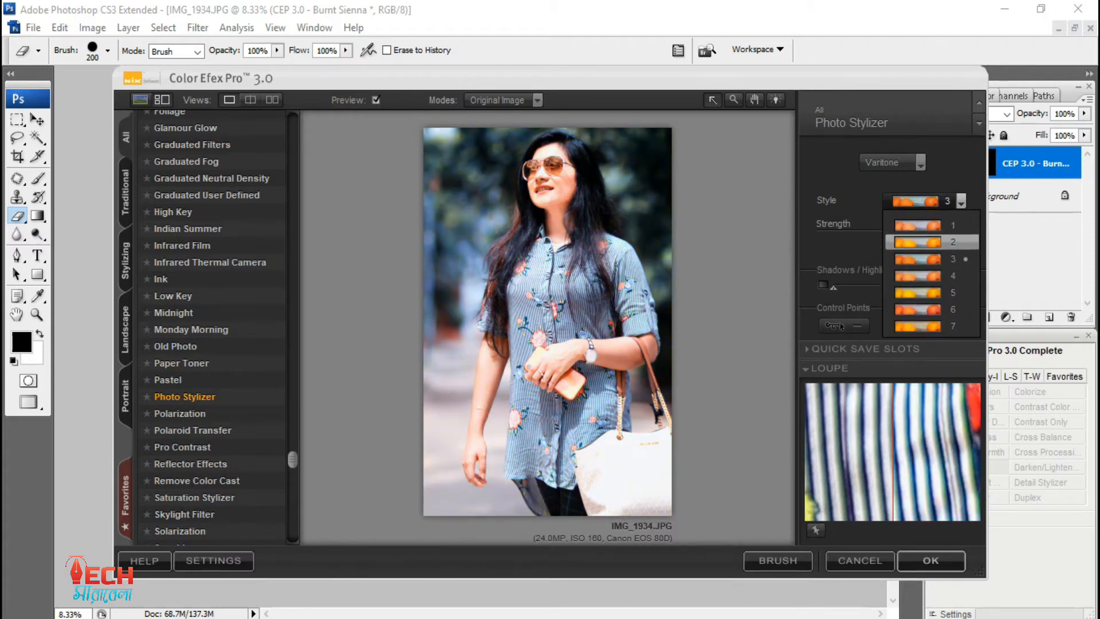
pyautogui.click(932, 259)
pyautogui.click(931, 561)
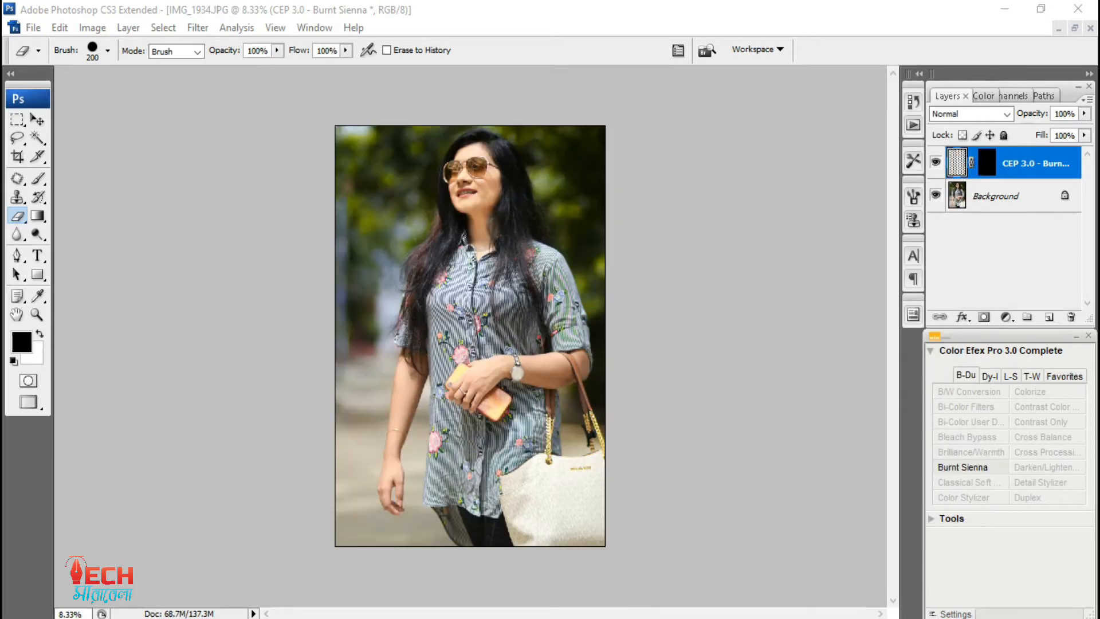
# - Erase the Photo Stylizer layer over the woman's face and neck with a soft Eraser brush, sized 175 to 300 pixels
pyautogui.hotkey('ctrl', '+')
pyautogui.hotkey('ctrl', '+')
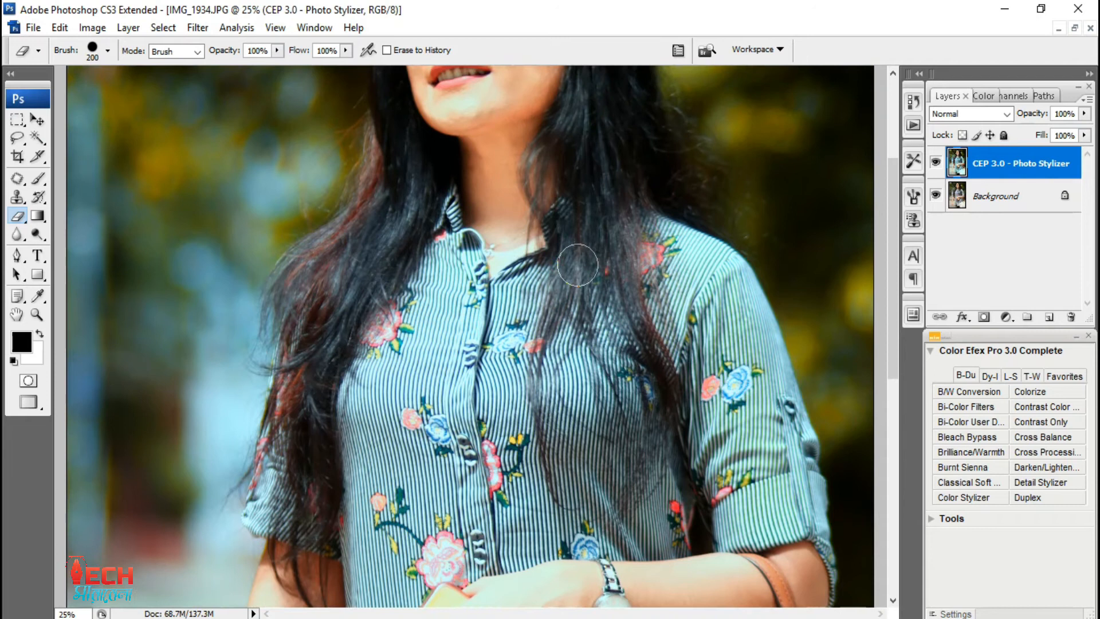
pyautogui.scroll(5, 522, 200)
pyautogui.press('[')
pyautogui.press('[')
pyautogui.press('[')
pyautogui.moveTo(488, 126)
pyautogui.mouseDown()
pyautogui.moveTo(540, 193)
pyautogui.moveTo(547, 252)
pyautogui.mouseUp()
pyautogui.rightClick(551, 249)
pyautogui.click(654, 428)
pyautogui.click(516, 201)
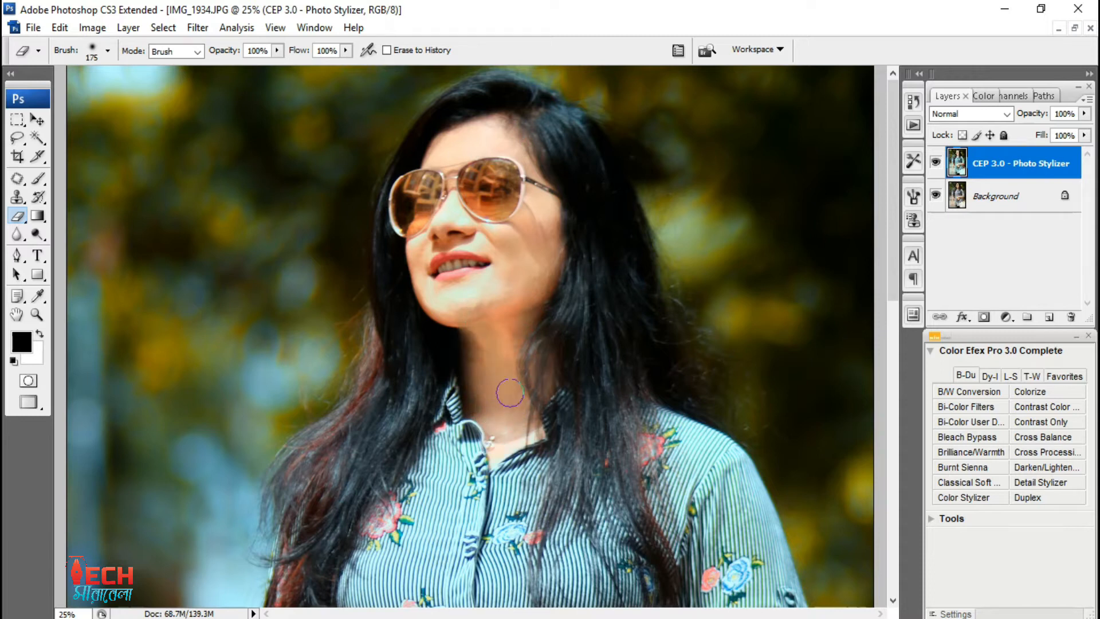
pyautogui.press(']')
pyautogui.press(']')
pyautogui.press(']')
pyautogui.press(']')
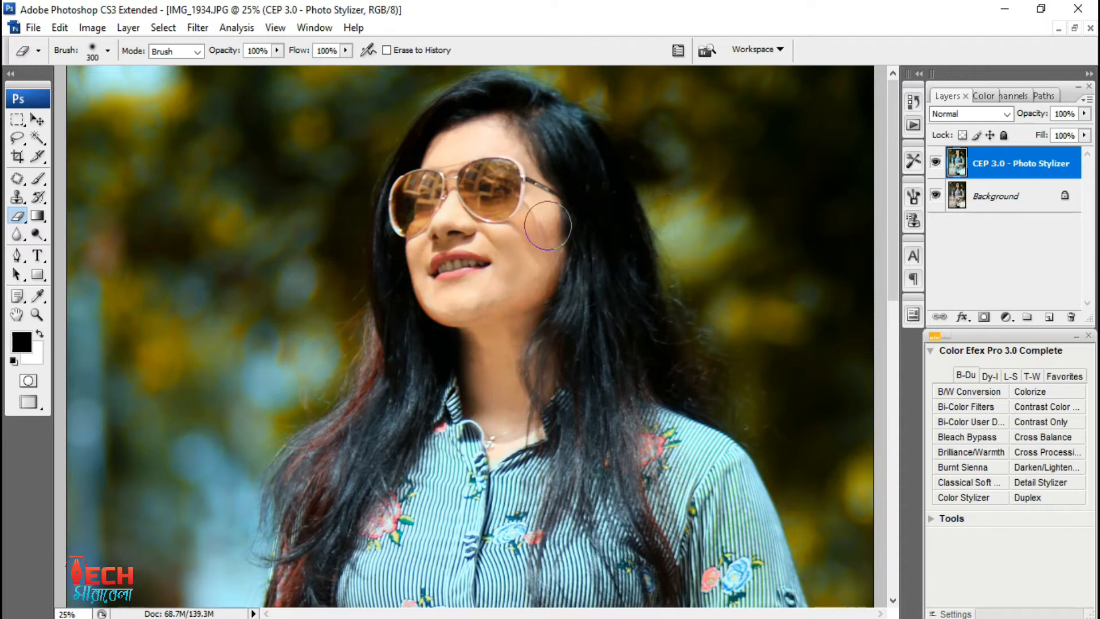
# - Erase the Photo Stylizer layer over the bent forearm beside the watch with a smaller soft brush
pyautogui.scroll(-3, 502, 325)
pyautogui.scroll(-3, 503, 325)
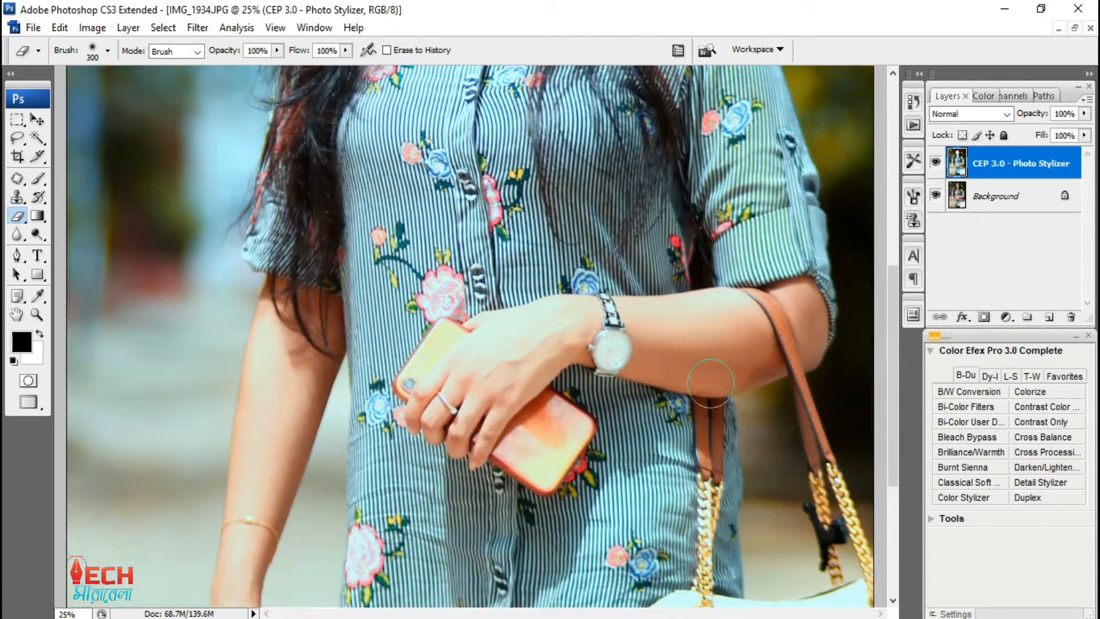
pyautogui.press('[')
pyautogui.press('[')
pyautogui.press('[')
pyautogui.press('[')
pyautogui.moveTo(741, 300)
pyautogui.mouseDown()
pyautogui.moveTo(811, 291)
pyautogui.moveTo(816, 323)
pyautogui.moveTo(788, 363)
pyautogui.moveTo(712, 385)
pyautogui.moveTo(678, 383)
pyautogui.moveTo(738, 327)
pyautogui.moveTo(786, 314)
pyautogui.moveTo(735, 304)
pyautogui.moveTo(673, 335)
pyautogui.moveTo(680, 351)
pyautogui.moveTo(657, 357)
pyautogui.mouseUp()
pyautogui.moveTo(692, 308)
pyautogui.mouseDown()
pyautogui.moveTo(583, 314)
pyautogui.moveTo(631, 324)
pyautogui.moveTo(715, 304)
pyautogui.mouseUp()
pyautogui.press(']')
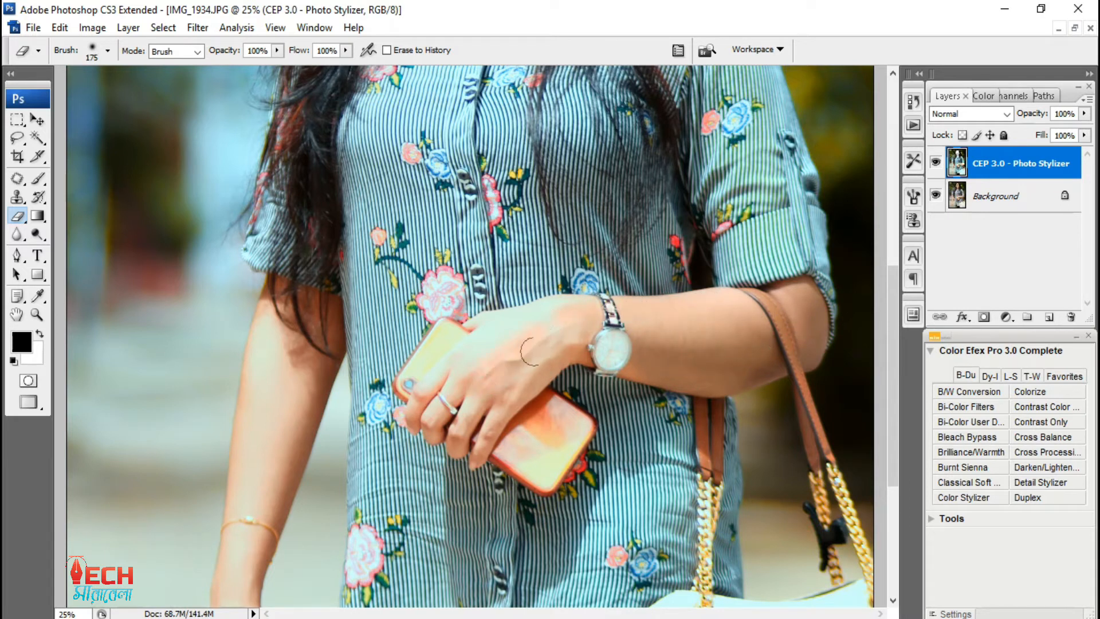
# - Erase the Photo Stylizer layer over the hand holding the phone and the phone case, using 80 to 175-pixel brushes
pyautogui.moveTo(504, 394)
pyautogui.mouseDown()
pyautogui.moveTo(455, 389)
pyautogui.moveTo(484, 341)
pyautogui.moveTo(520, 318)
pyautogui.mouseUp()
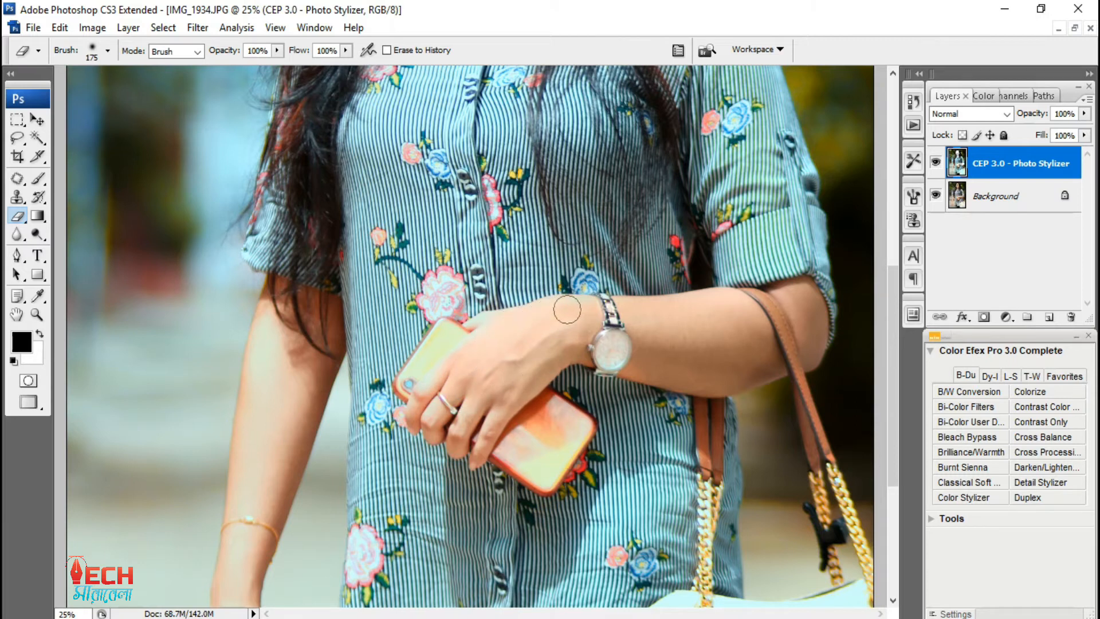
pyautogui.press('[')
pyautogui.press('[')
pyautogui.press('[')
pyautogui.press('[')
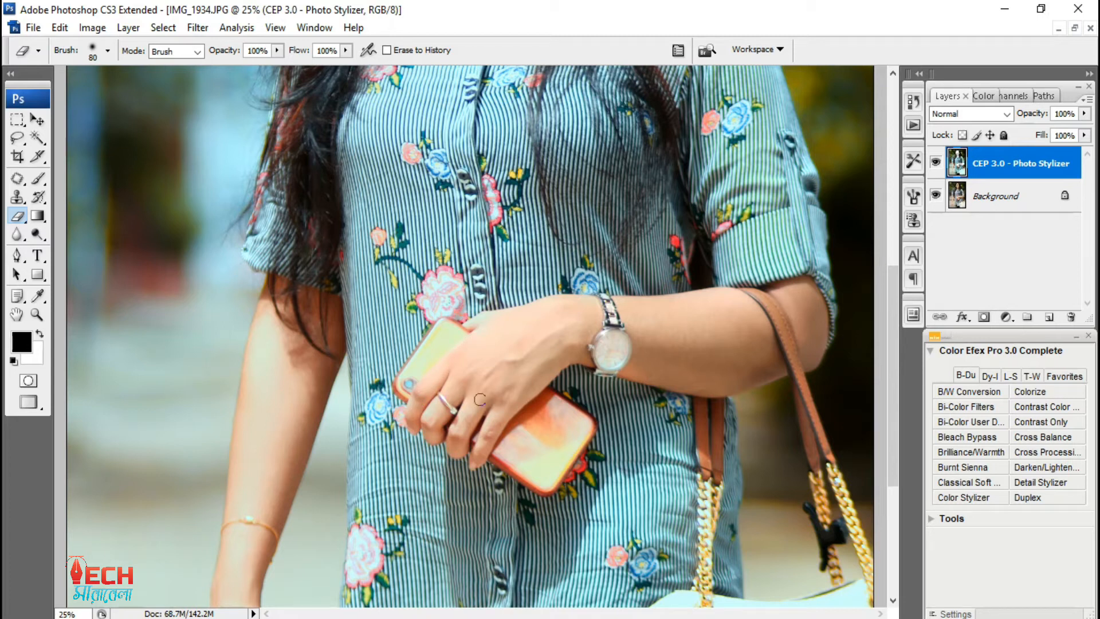
pyautogui.press(']')
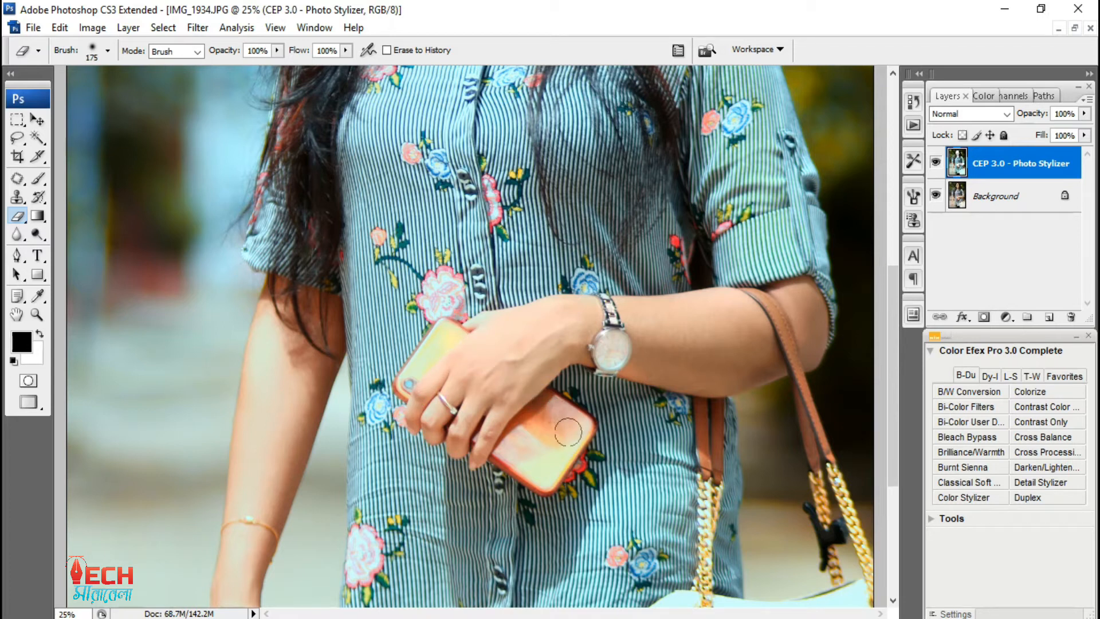
pyautogui.moveTo(541, 474)
pyautogui.mouseDown()
pyautogui.moveTo(451, 386)
pyautogui.moveTo(449, 403)
pyautogui.moveTo(416, 389)
pyautogui.moveTo(445, 335)
pyautogui.mouseUp()
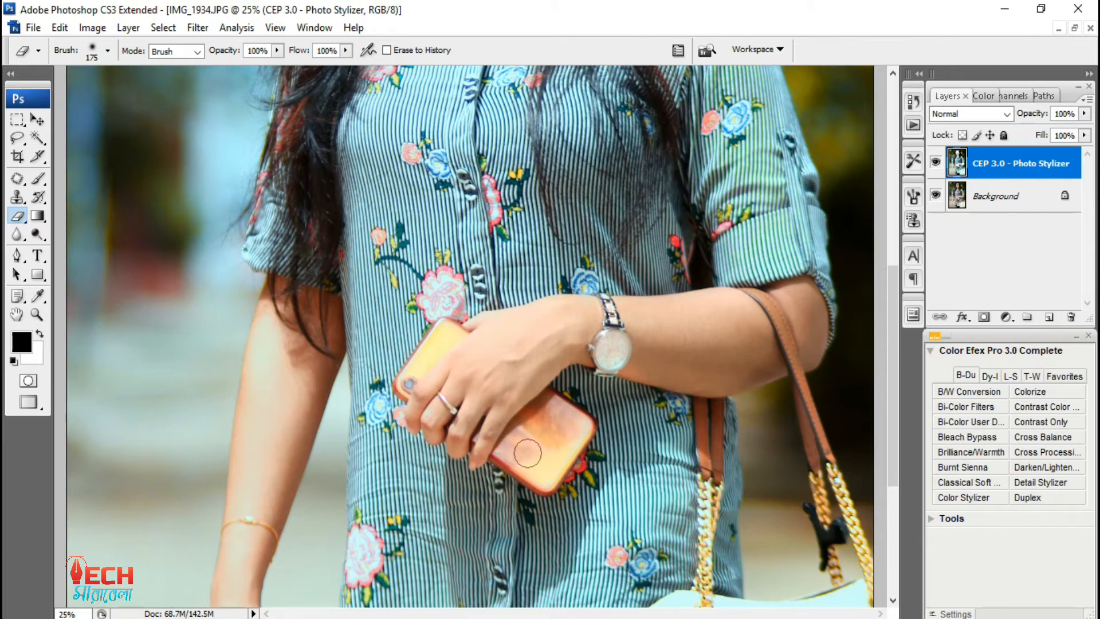
# - Erase the Photo Stylizer layer over the hanging arm and hand with the 175-pixel soft brush
pyautogui.scroll(-3, 380, 423)
pyautogui.moveTo(298, 276)
pyautogui.mouseDown()
pyautogui.moveTo(248, 418)
pyautogui.moveTo(248, 481)
pyautogui.mouseUp()
pyautogui.scroll(-1, 275, 326)
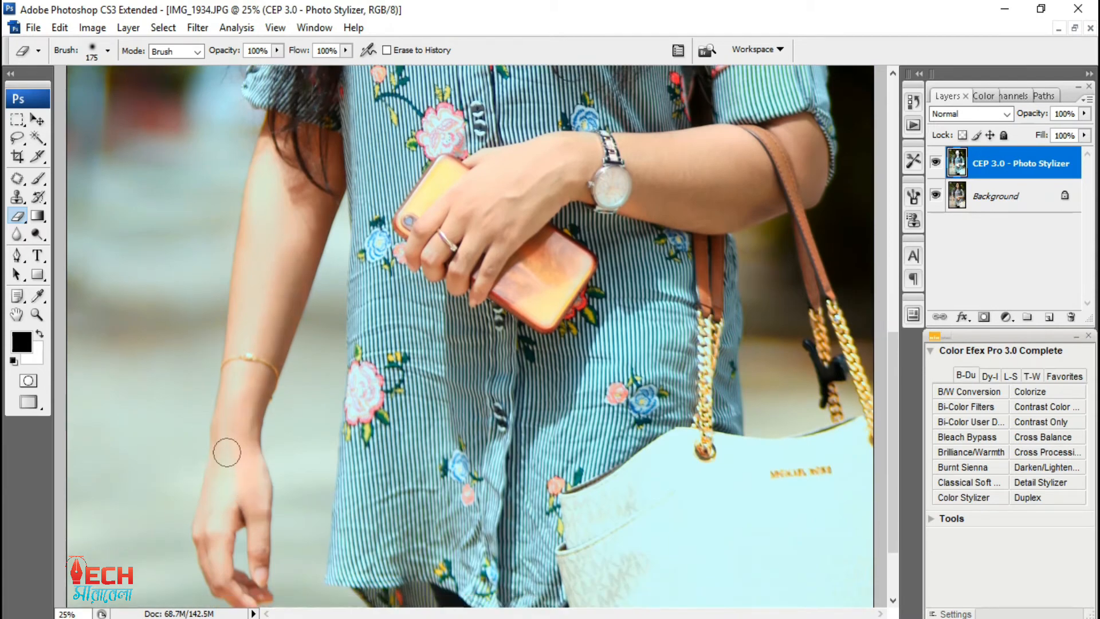
pyautogui.moveTo(259, 294)
pyautogui.mouseDown()
pyautogui.moveTo(275, 136)
pyautogui.moveTo(274, 221)
pyautogui.mouseUp()
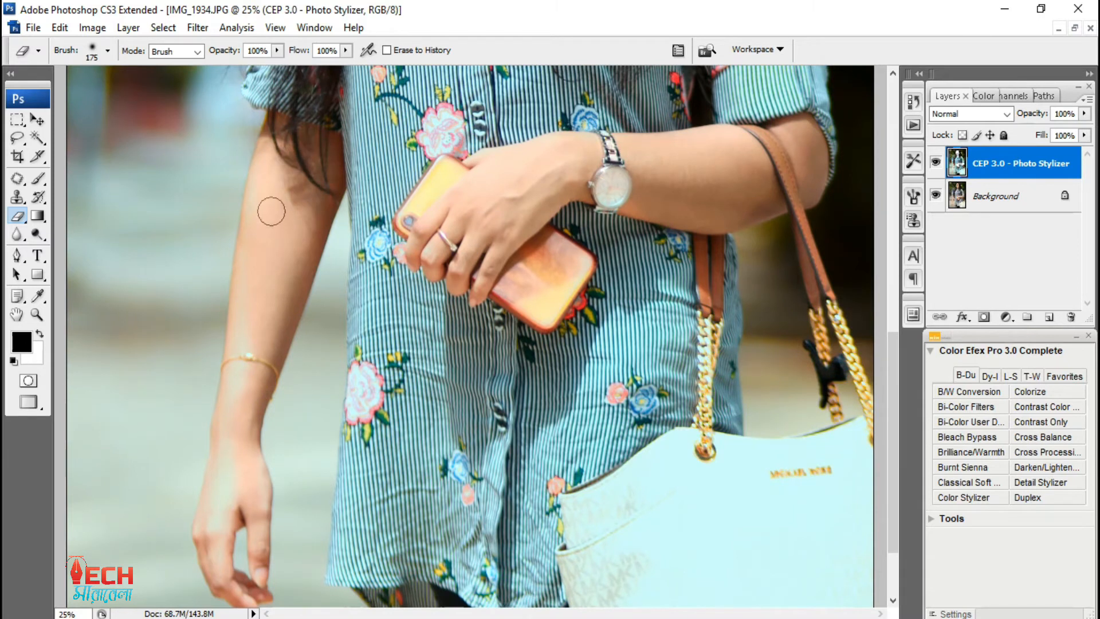
pyautogui.moveTo(249, 301)
pyautogui.mouseDown()
pyautogui.moveTo(227, 419)
pyautogui.moveTo(301, 183)
pyautogui.moveTo(241, 344)
pyautogui.moveTo(258, 414)
pyautogui.moveTo(250, 466)
pyautogui.moveTo(223, 485)
pyautogui.moveTo(211, 445)
pyautogui.mouseUp()
pyautogui.scroll(-2, 257, 287)
pyautogui.hotkey('ctrl', '-')
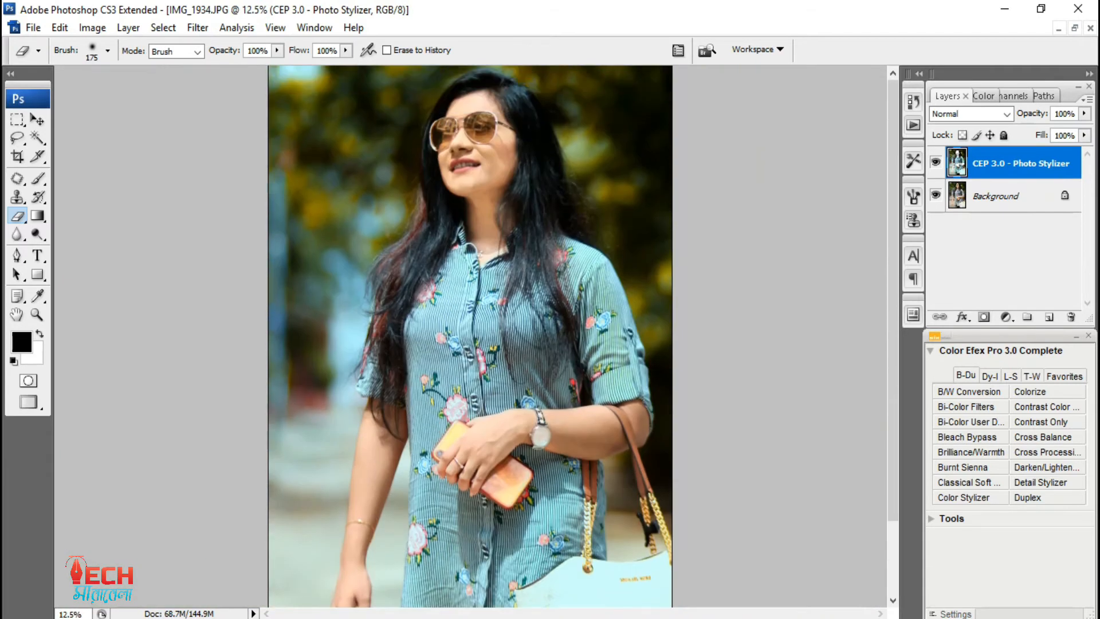
# - Merge the Photo Stylizer layer into the background and apply the Imagenomic Noiseware filter
pyautogui.hotkey('ctrl', 'e')
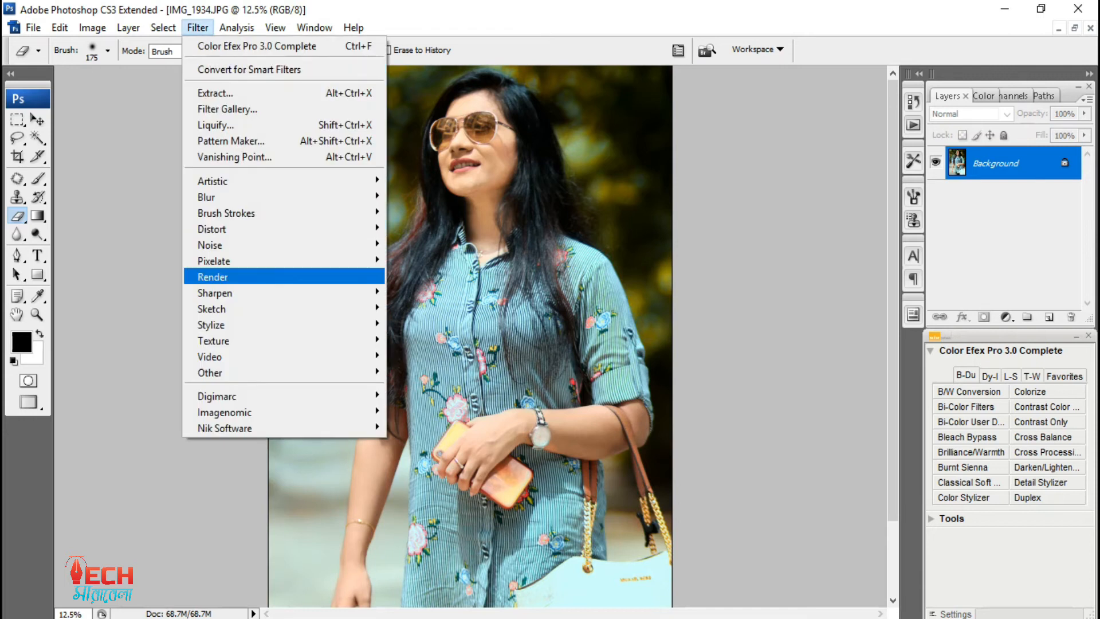
pyautogui.click(421, 411)
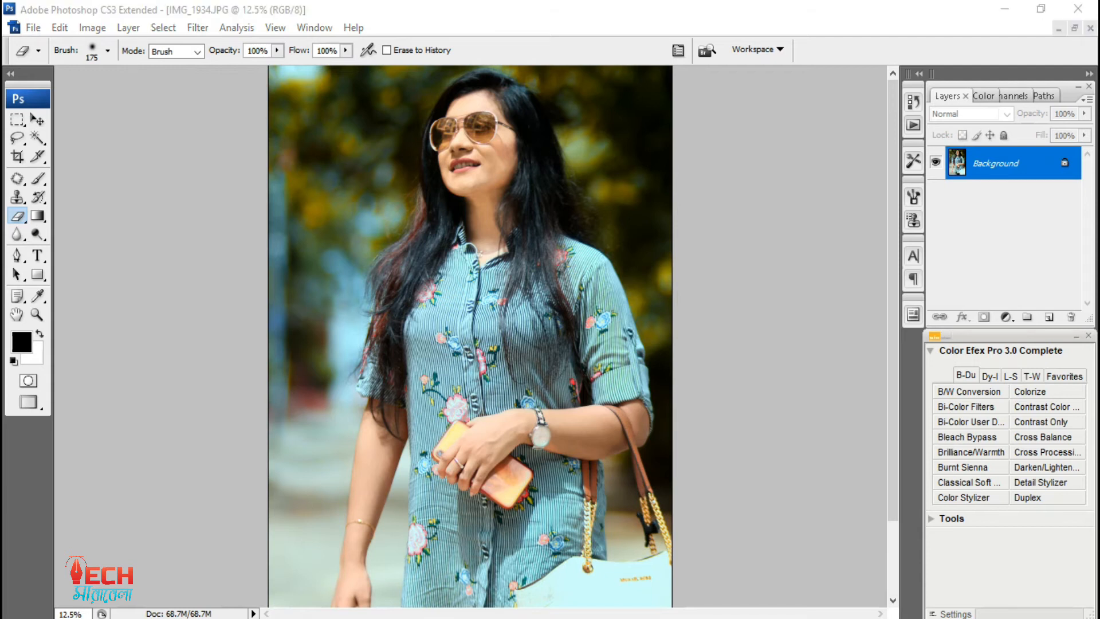
pyautogui.press('Return')
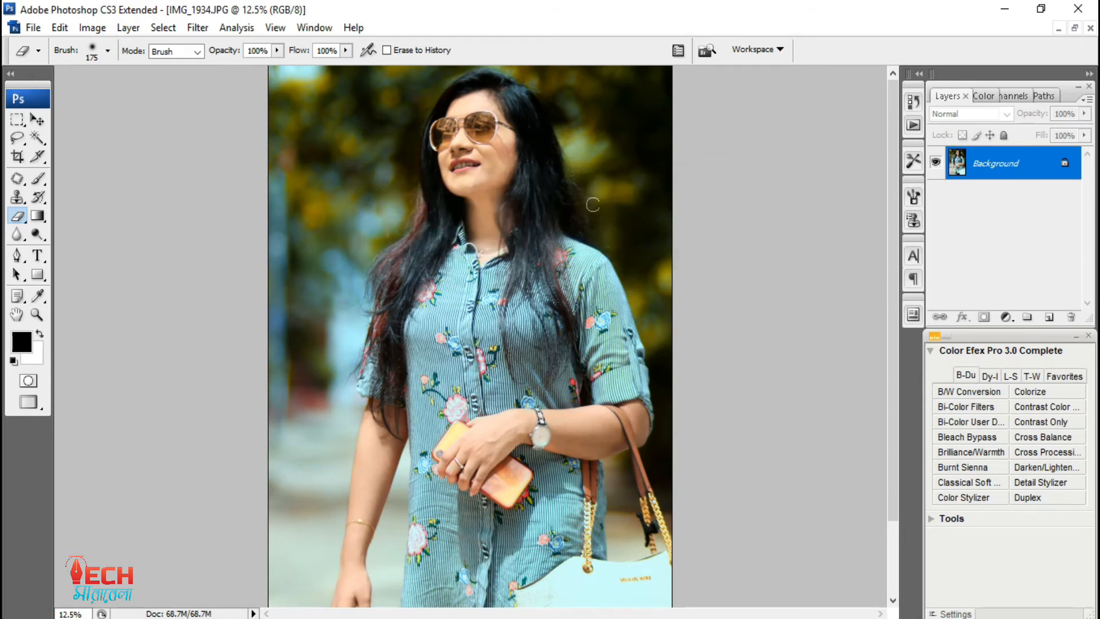
# - Smooth the uneven skin just below the lower lip with the Patch tool
pyautogui.scroll(3, 592, 205)
pyautogui.scroll(2, 597, 207)
pyautogui.scroll(2, 597, 207)
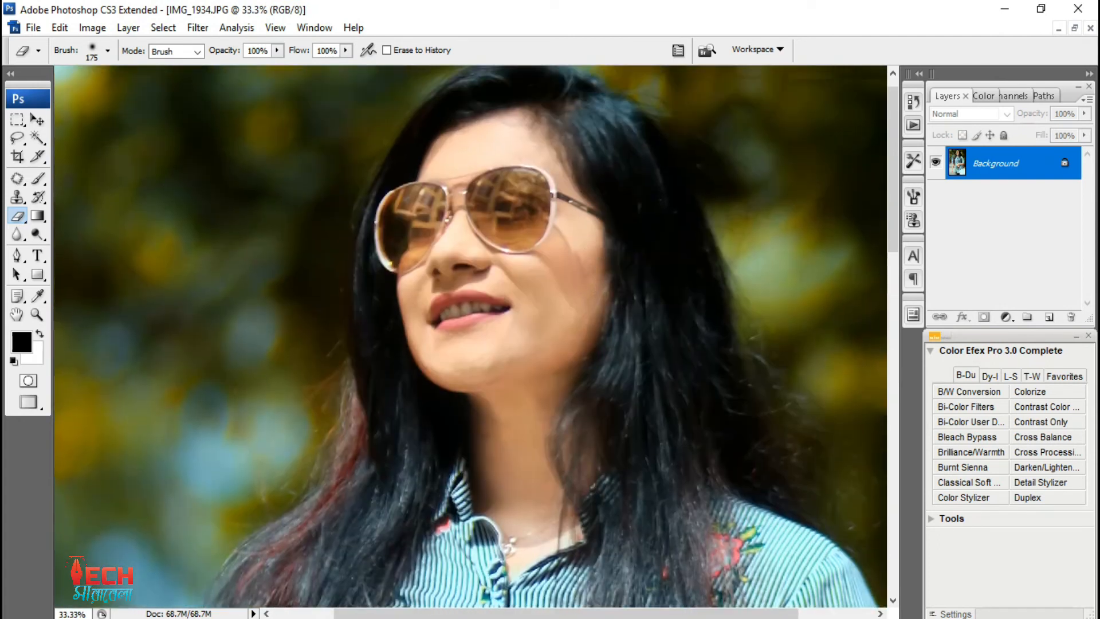
pyautogui.scroll(2, 593, 209)
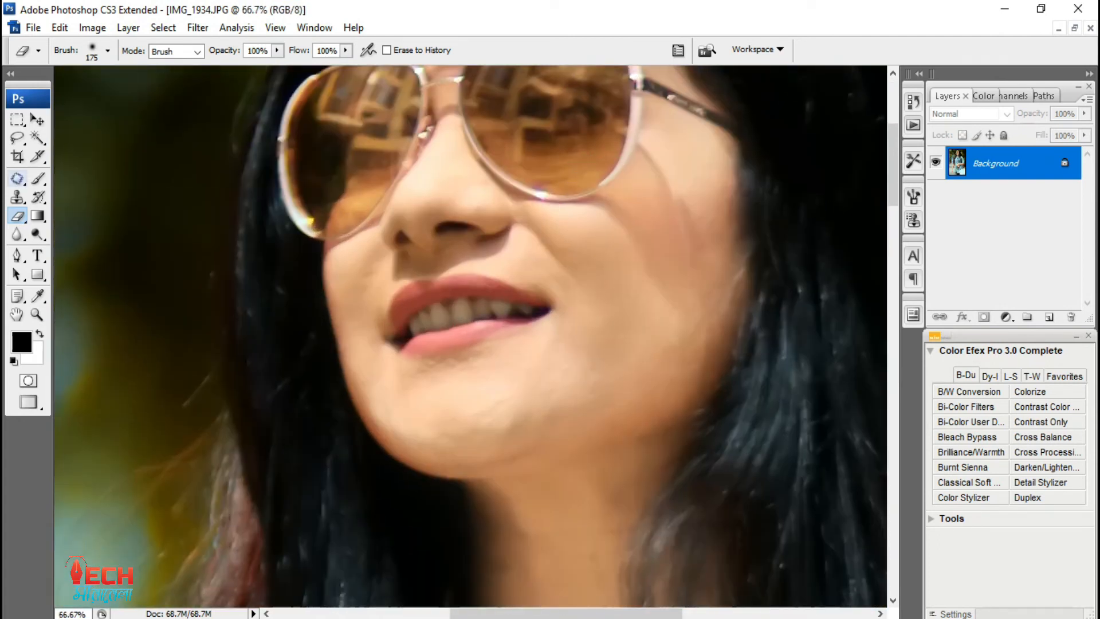
pyautogui.press('j')
pyautogui.scroll(-2, 546, 331)
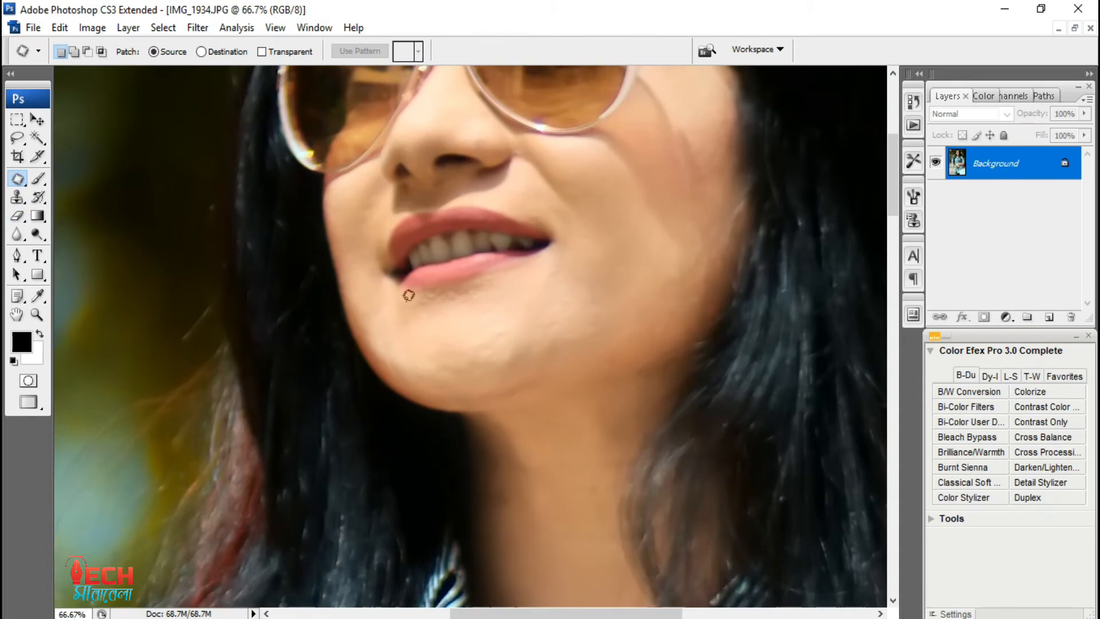
pyautogui.moveTo(425, 301)
pyautogui.mouseDown()
pyautogui.moveTo(438, 309)
pyautogui.moveTo(448, 291)
pyautogui.moveTo(476, 305)
pyautogui.mouseUp()
pyautogui.click(459, 296)
pyautogui.click(519, 311)
pyautogui.scroll(-3, 584, 282)
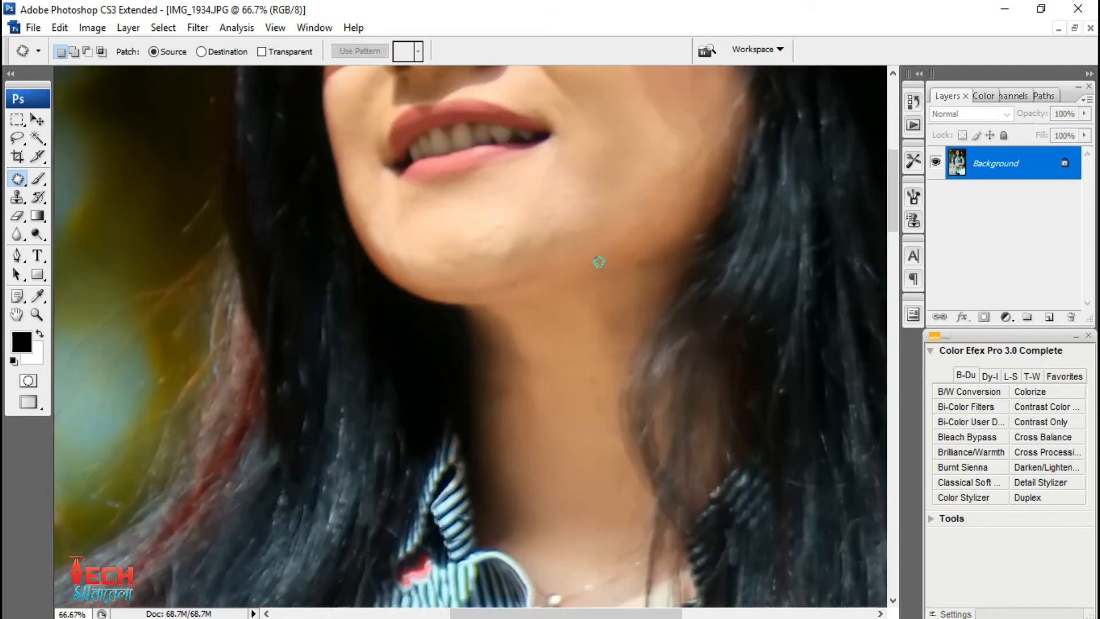
# - Patch the shadow lines on the cheek beside the sunglasses with clean neighbouring skin
pyautogui.scroll(4, 598, 262)
pyautogui.scroll(3, 707, 248)
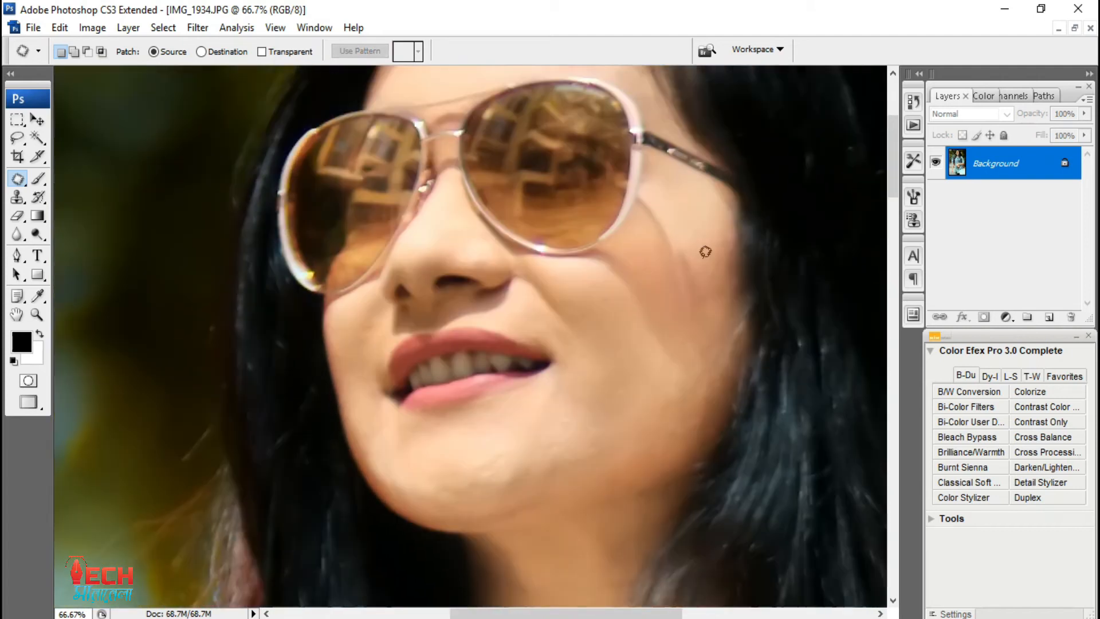
pyautogui.scroll(1, 685, 243)
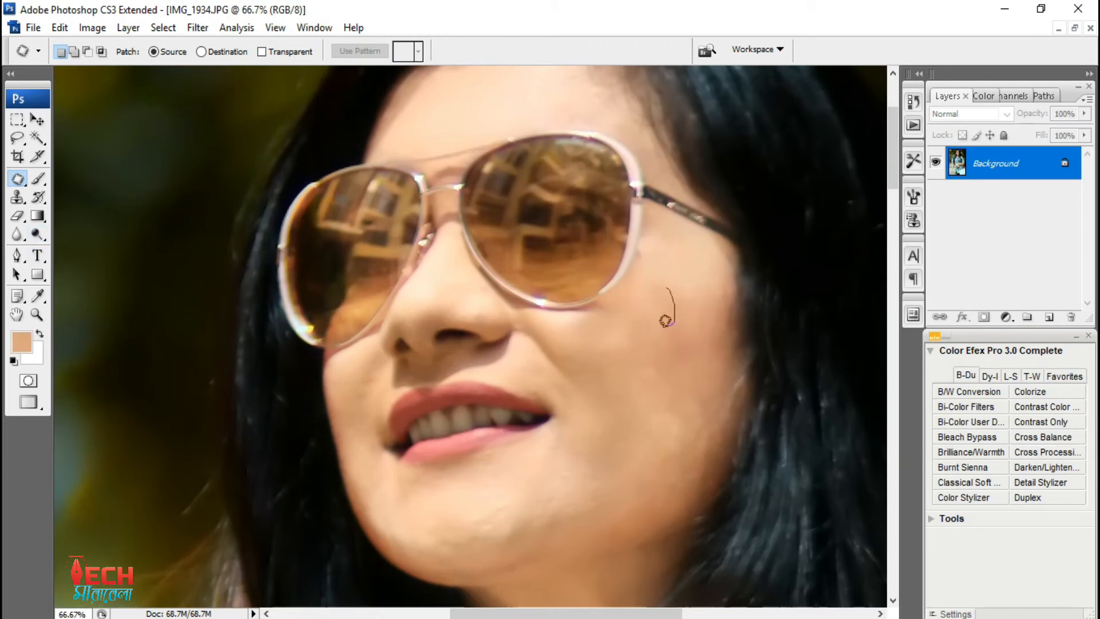
pyautogui.moveTo(664, 321); pyautogui.dragTo(670, 287)
pyautogui.click(685, 264)
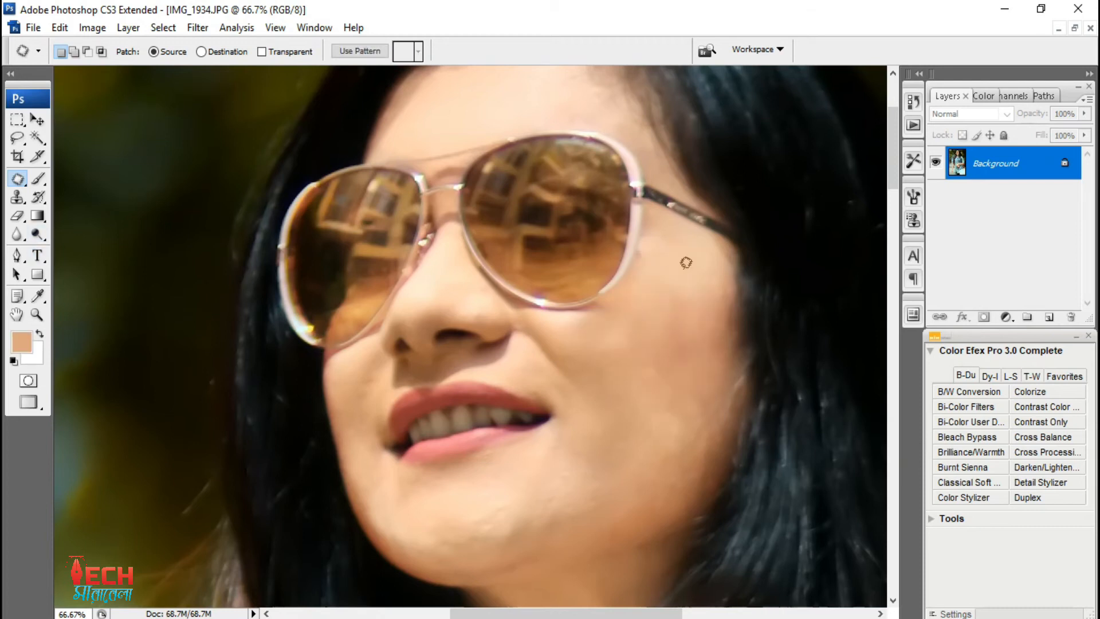
pyautogui.moveTo(650, 219); pyautogui.dragTo(665, 251)
pyautogui.click(669, 267)
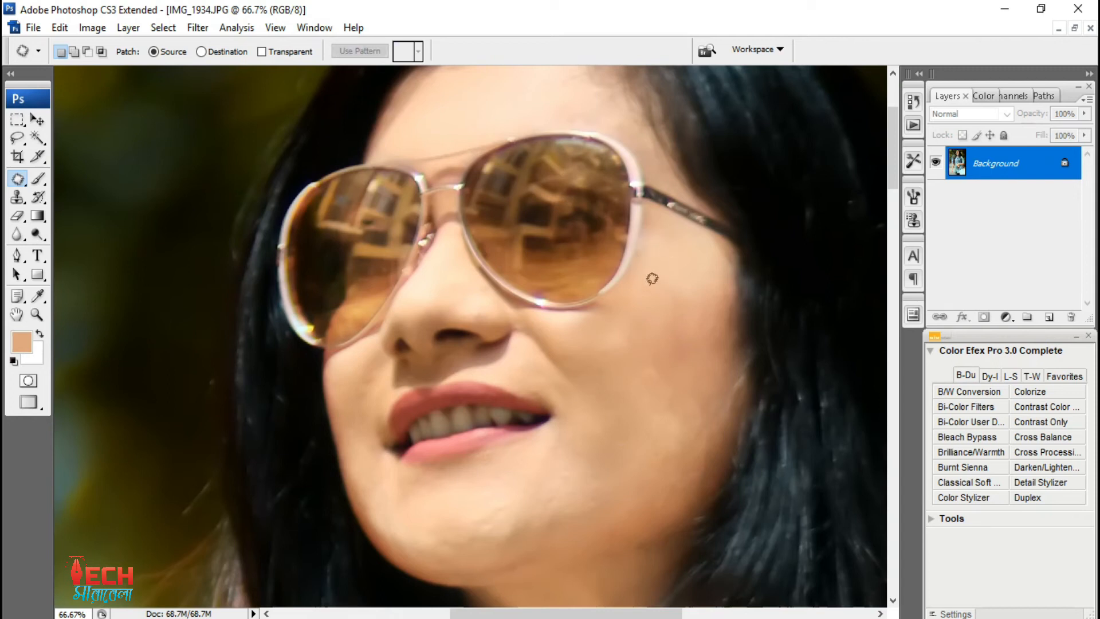
# - Patch the remaining uneven skin areas with several small Patch tool selections
pyautogui.scroll(-2, 672, 307)
pyautogui.hscroll(3, 673, 289)
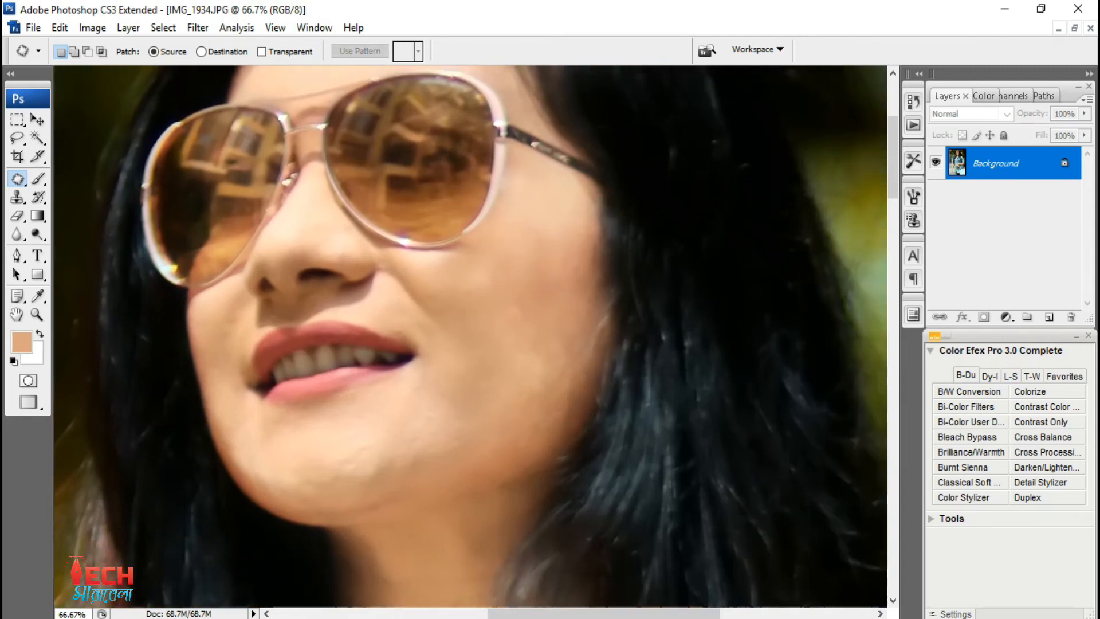
pyautogui.moveTo(536, 235)
pyautogui.mouseDown()
pyautogui.moveTo(411, 173)
pyautogui.moveTo(399, 194)
pyautogui.moveTo(394, 157)
pyautogui.mouseUp()
pyautogui.moveTo(396, 176); pyautogui.dragTo(388, 146)
pyautogui.click(388, 146)
pyautogui.moveTo(352, 233)
pyautogui.mouseDown()
pyautogui.moveTo(409, 222)
pyautogui.moveTo(389, 228)
pyautogui.moveTo(370, 195)
pyautogui.moveTo(383, 280)
pyautogui.moveTo(375, 246)
pyautogui.mouseUp()
pyautogui.click(394, 261)
pyautogui.click(362, 243)
pyautogui.moveTo(374, 251)
pyautogui.mouseDown()
pyautogui.moveTo(399, 287)
pyautogui.moveTo(380, 298)
pyautogui.moveTo(320, 244)
pyautogui.moveTo(362, 217)
pyautogui.mouseUp()
pyautogui.click(388, 208)
pyautogui.click(369, 218)
pyautogui.click(363, 217)
pyautogui.hotkey('ctrl', '-')
pyautogui.hotkey('ctrl', '-')
pyautogui.hotkey('ctrl', '-')
pyautogui.hotkey('ctrl', '-')
pyautogui.hotkey('ctrl', '-')
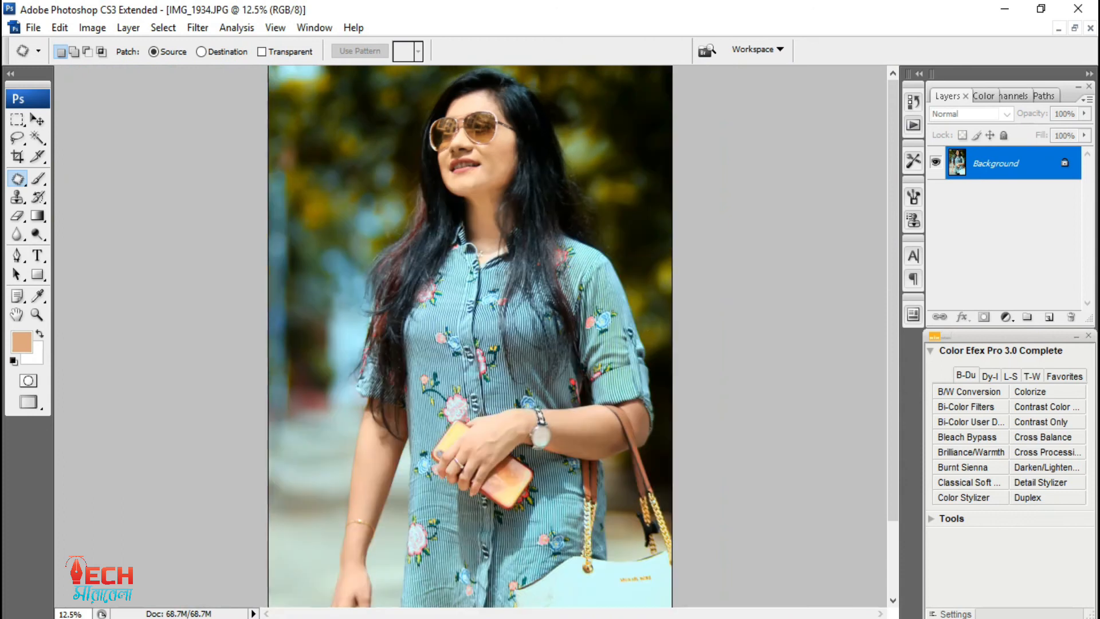
# - Run the Imagenomic Noiseware filter again on the patched photo
pyautogui.click(197, 27)
pyautogui.moveTo(223, 411)
pyautogui.click(417, 411)
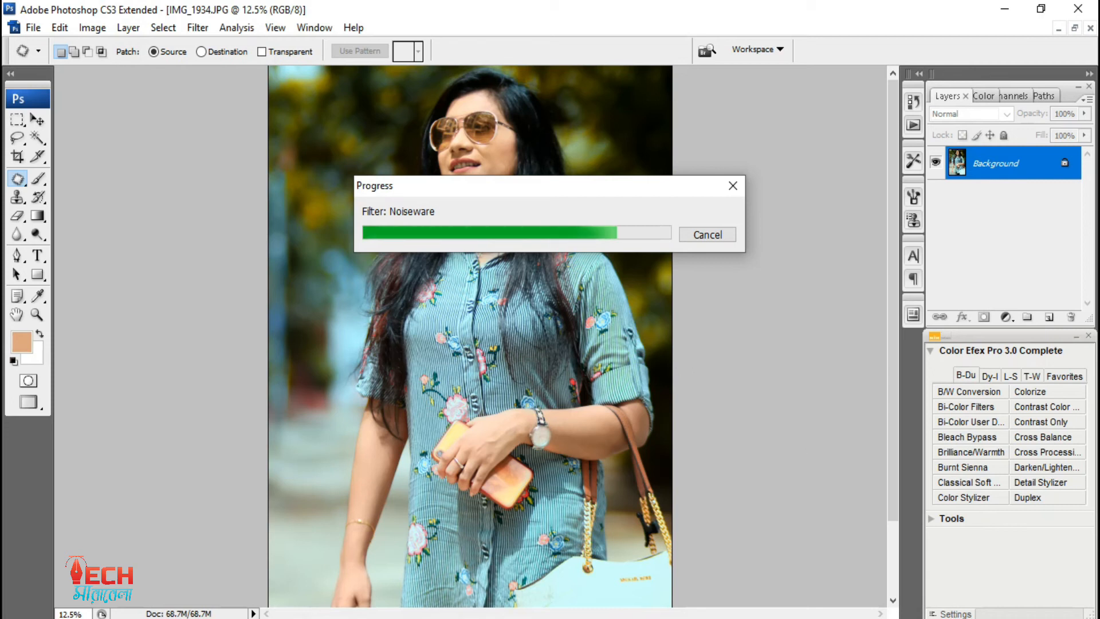
# - Apply the Darken/Lighten Center filter with Center Luminosity +11%, Border Luminosity -88% and Center Size 86%
pyautogui.click(1046, 468)
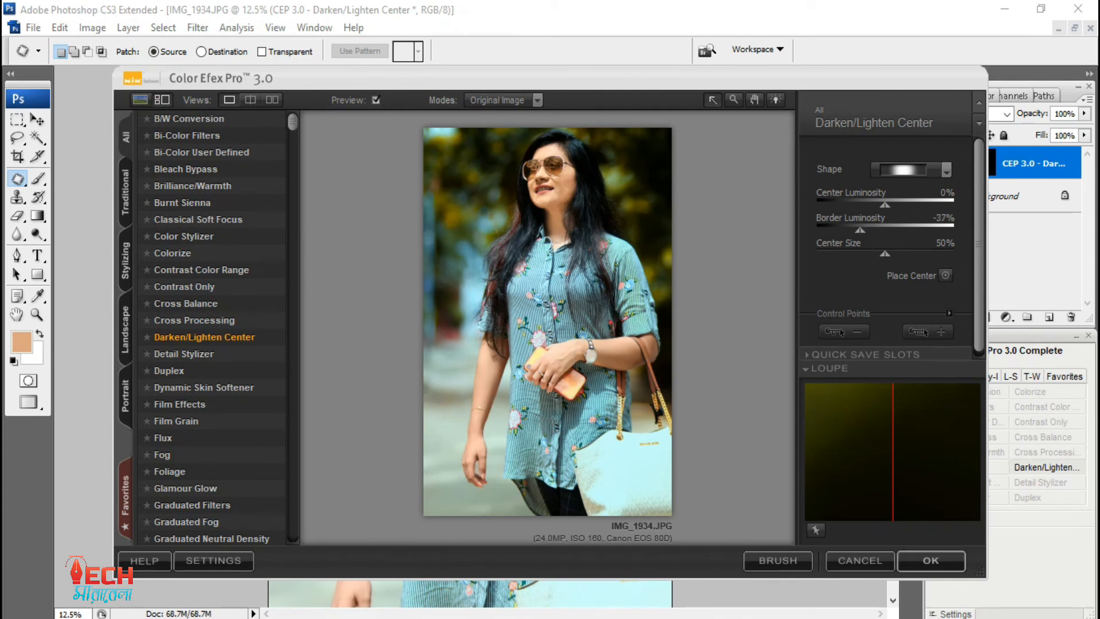
pyautogui.moveTo(860, 229); pyautogui.dragTo(858, 230)
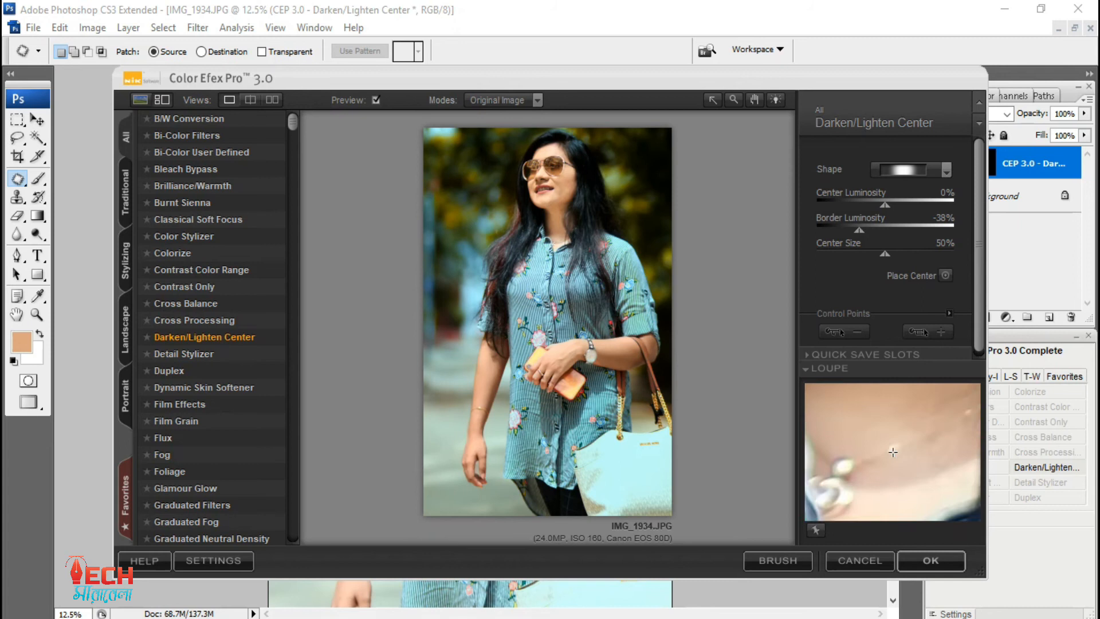
pyautogui.moveTo(885, 204); pyautogui.dragTo(888, 204)
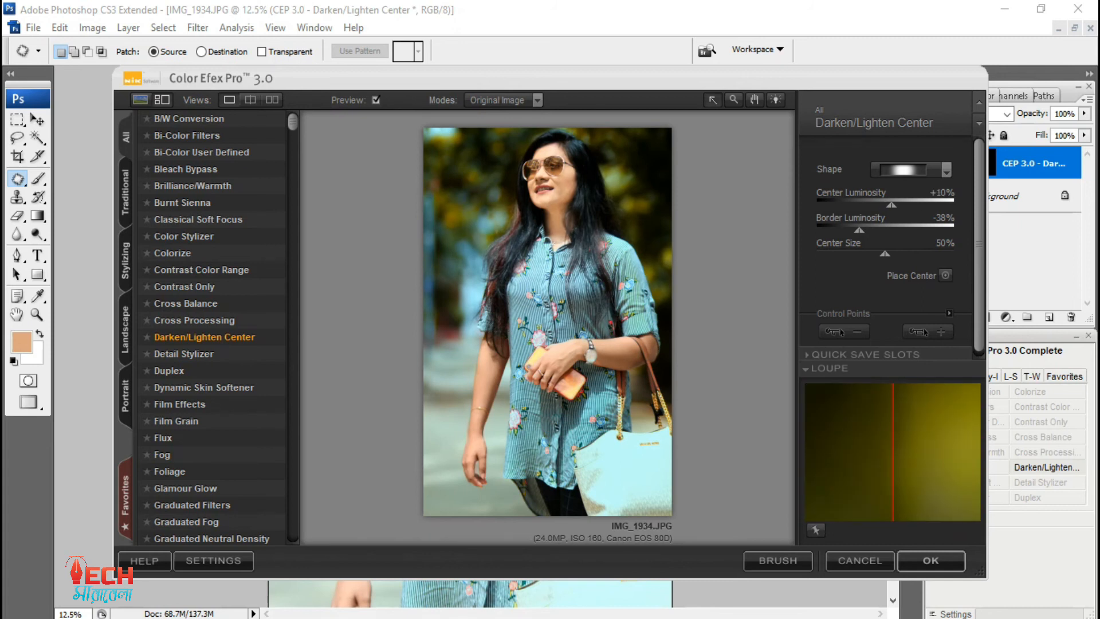
pyautogui.moveTo(928, 253); pyautogui.dragTo(934, 253)
pyautogui.moveTo(859, 229); pyautogui.dragTo(825, 230)
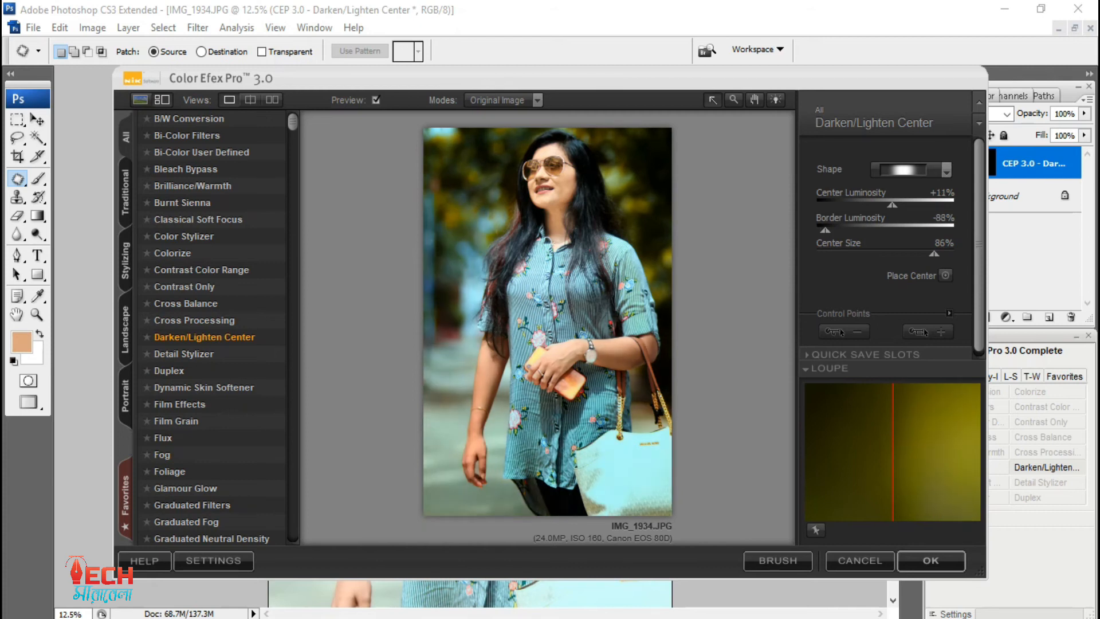
pyautogui.click(931, 561)
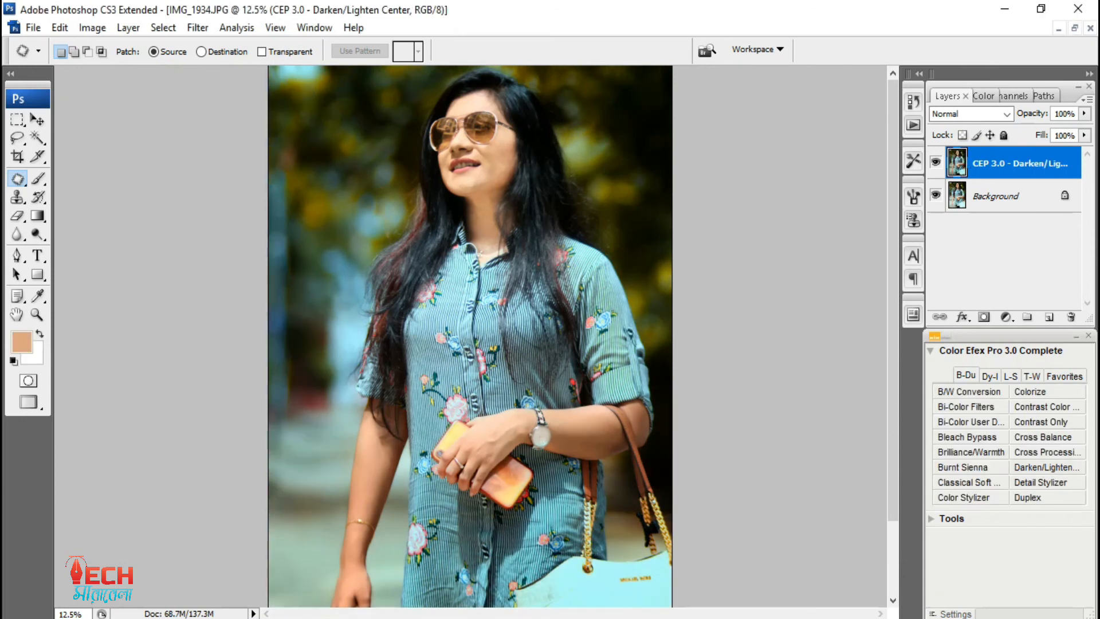
# - Erase the Darken/Lighten Center layer over the skin of both arms with a soft 250 px Eraser brush
pyautogui.scroll(-3, 170, 317)
pyautogui.press('e')
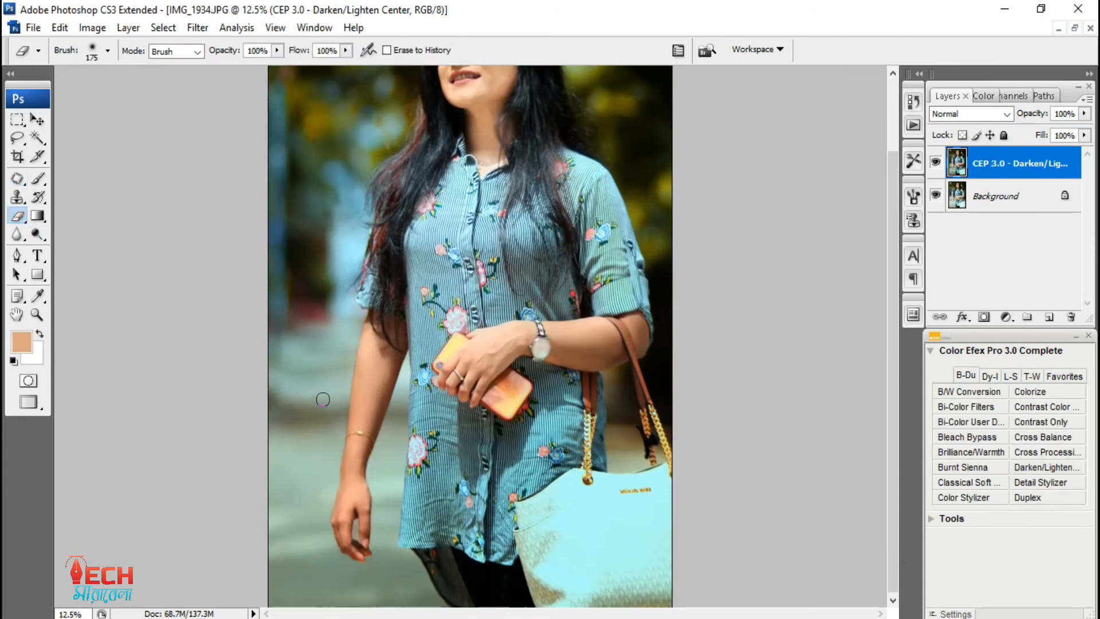
pyautogui.moveTo(375, 319); pyautogui.dragTo(375, 363)
pyautogui.moveTo(385, 324)
pyautogui.mouseDown()
pyautogui.moveTo(397, 343)
pyautogui.moveTo(359, 461)
pyautogui.moveTo(361, 543)
pyautogui.moveTo(351, 543)
pyautogui.moveTo(352, 429)
pyautogui.moveTo(364, 350)
pyautogui.moveTo(382, 323)
pyautogui.mouseUp()
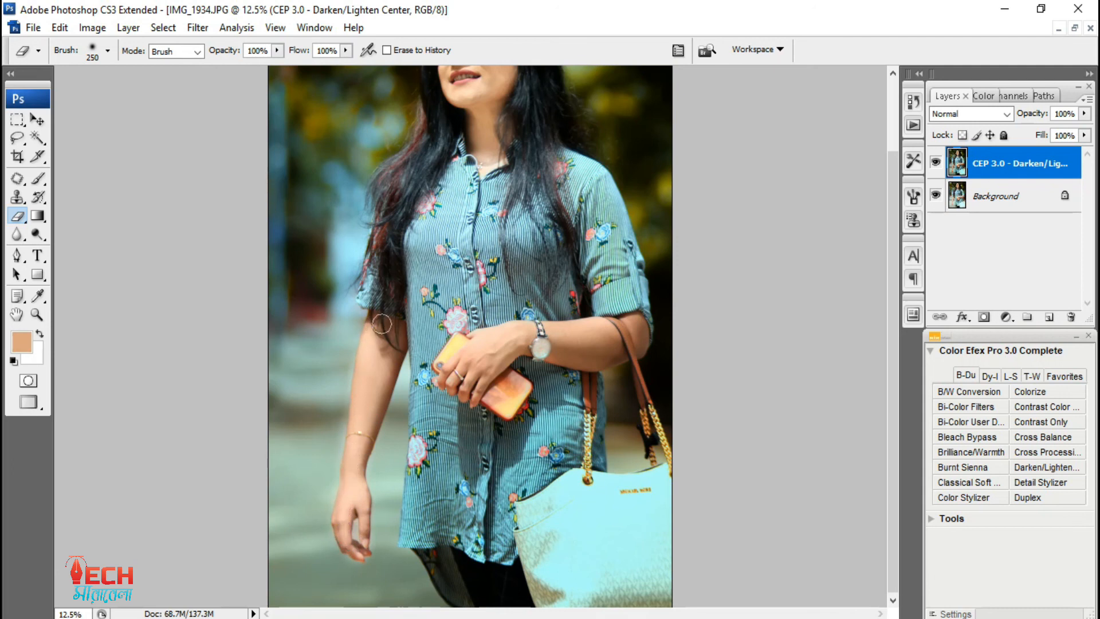
pyautogui.moveTo(613, 325)
pyautogui.mouseDown()
pyautogui.moveTo(637, 339)
pyautogui.moveTo(597, 358)
pyautogui.moveTo(566, 356)
pyautogui.moveTo(546, 337)
pyautogui.moveTo(640, 320)
pyautogui.moveTo(633, 338)
pyautogui.moveTo(572, 352)
pyautogui.moveTo(612, 348)
pyautogui.moveTo(573, 351)
pyautogui.mouseUp()
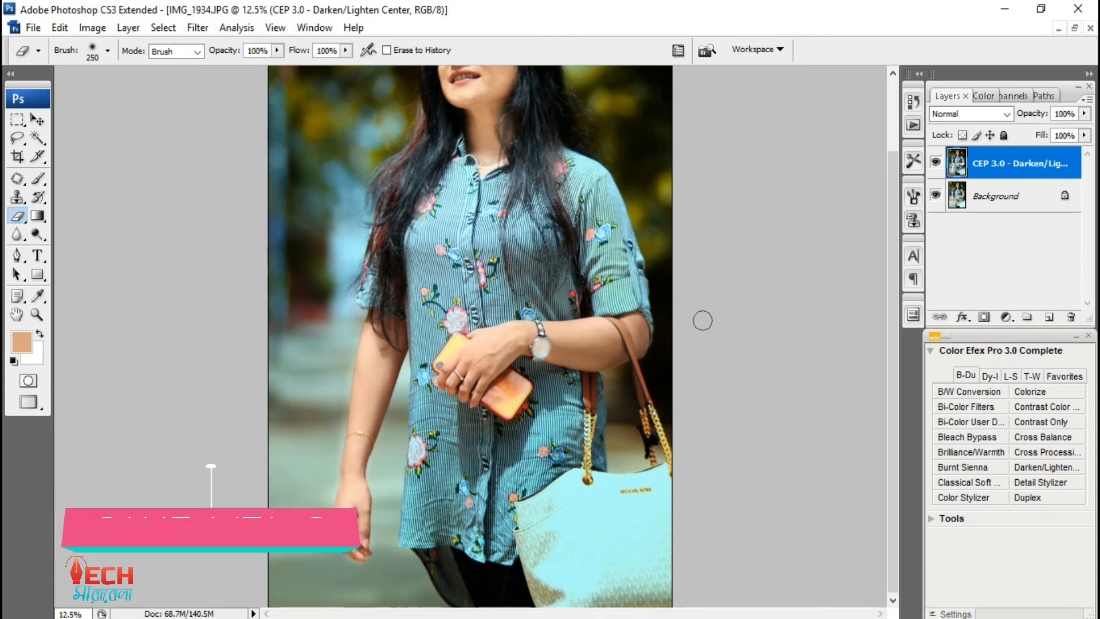
pyautogui.scroll(3, 690, 315)
pyautogui.scroll(-1, 690, 315)
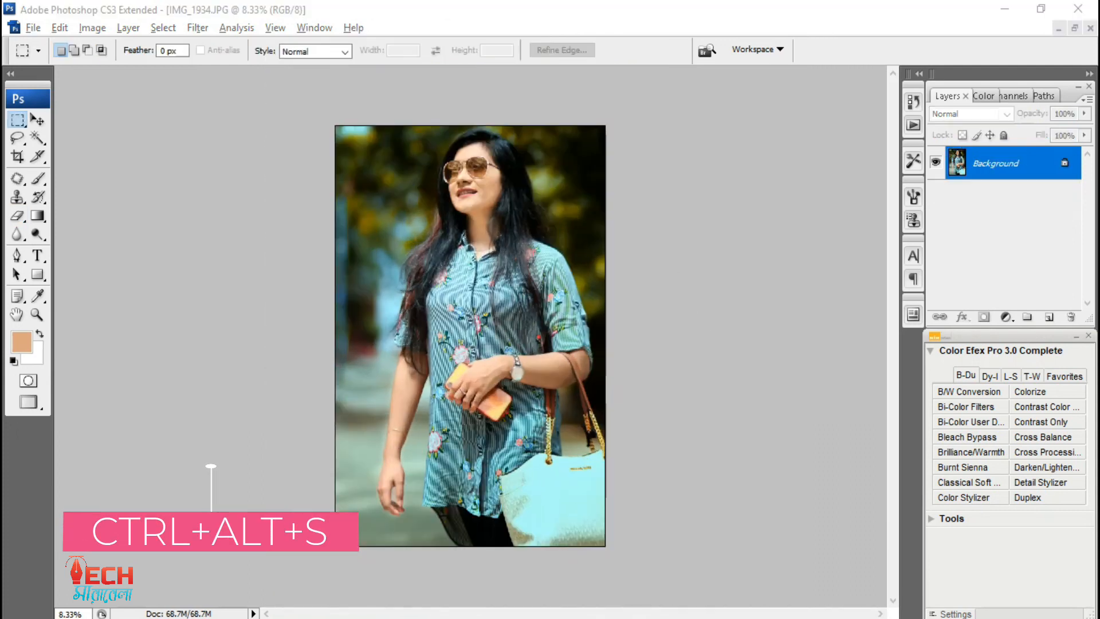
# - Save the photo to the Desktop as the JPEG "IMG_1934 copy" at quality 12, and minimize the window to show the desktop
pyautogui.hotkey('ctrl', 'alt', 's')
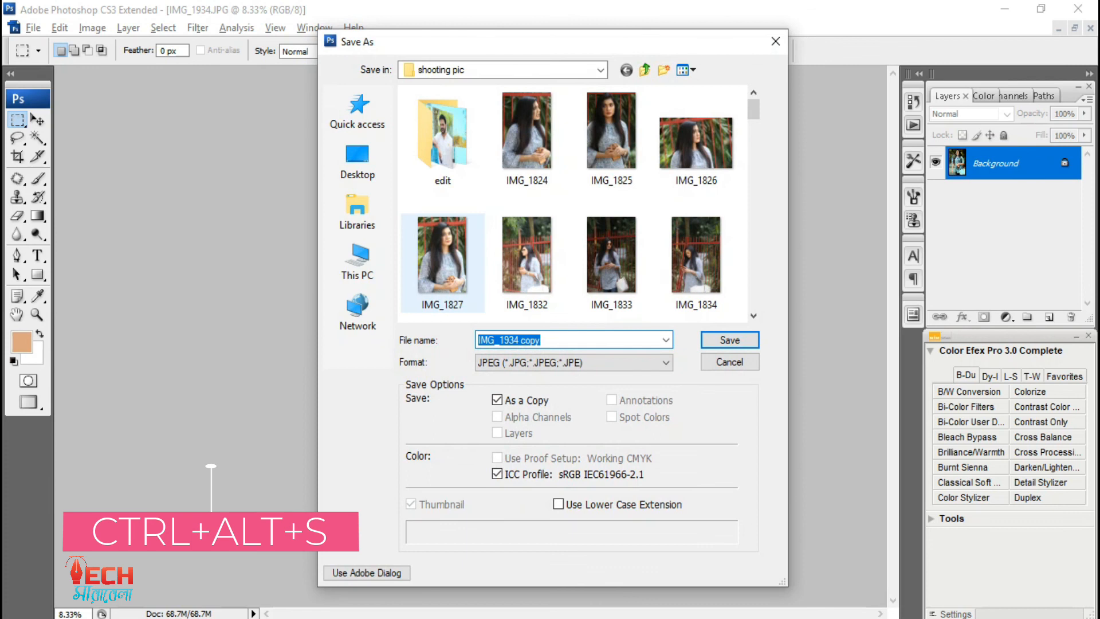
pyautogui.click(358, 160)
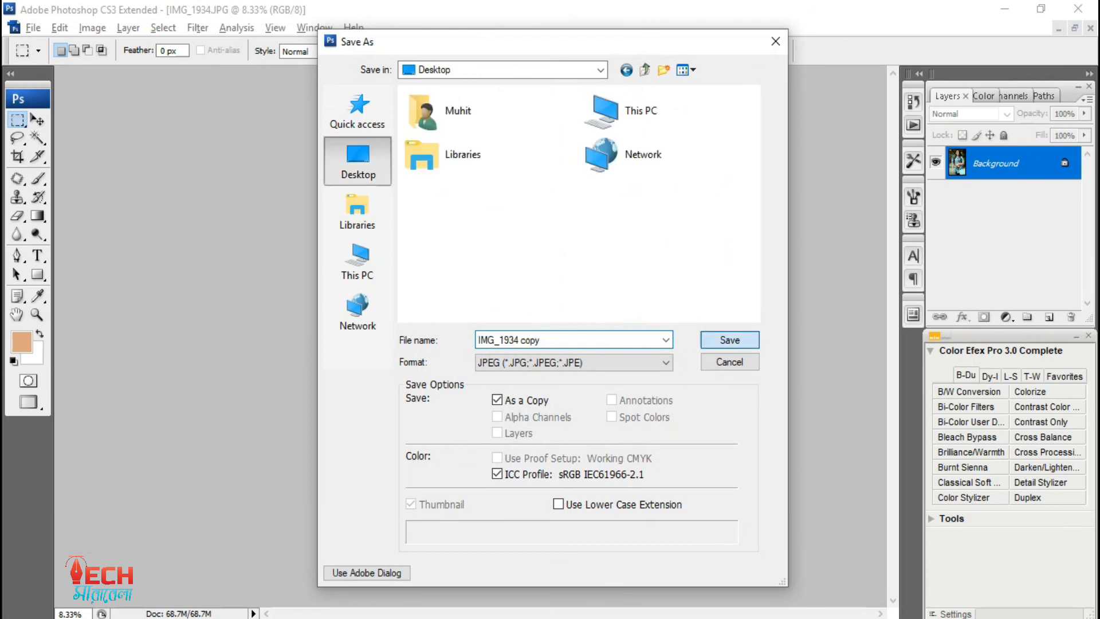
pyautogui.press('Return')
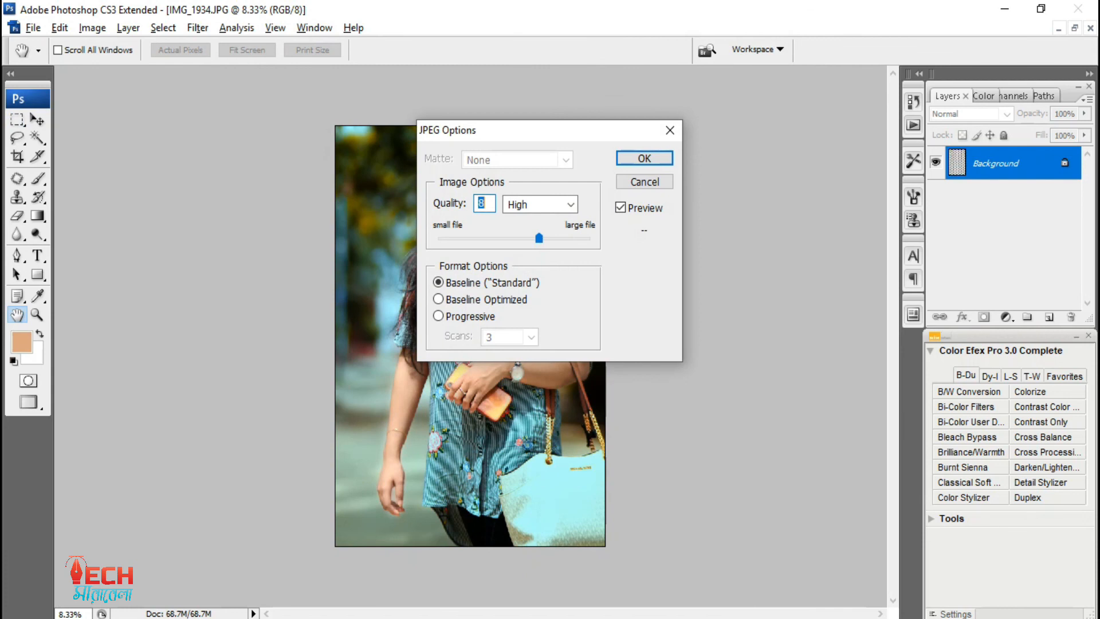
pyautogui.write('12')
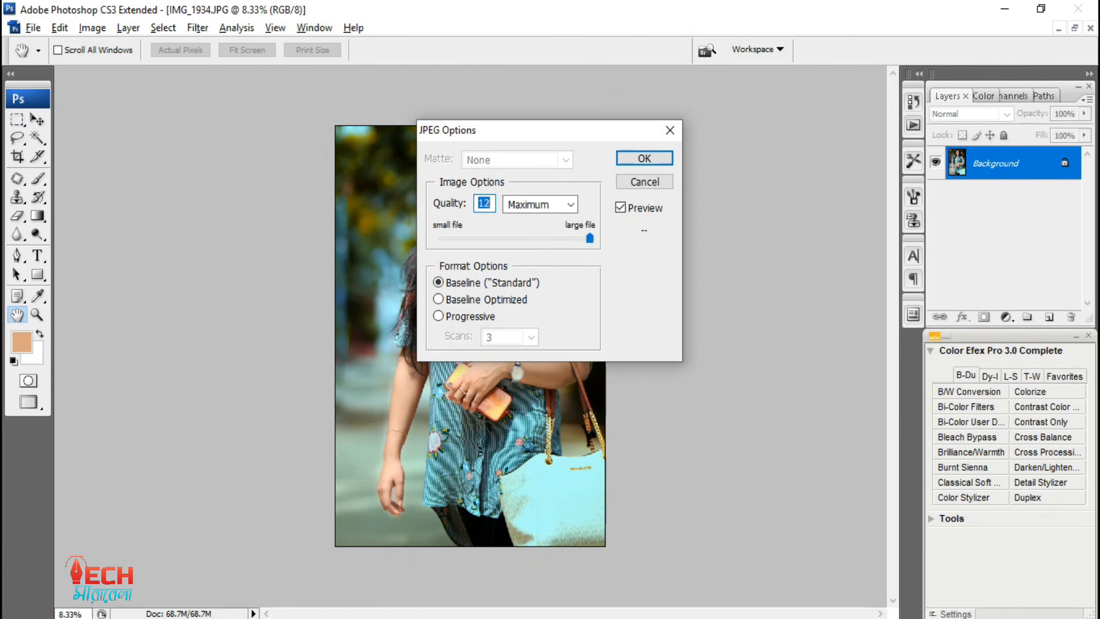
pyautogui.press('Return')
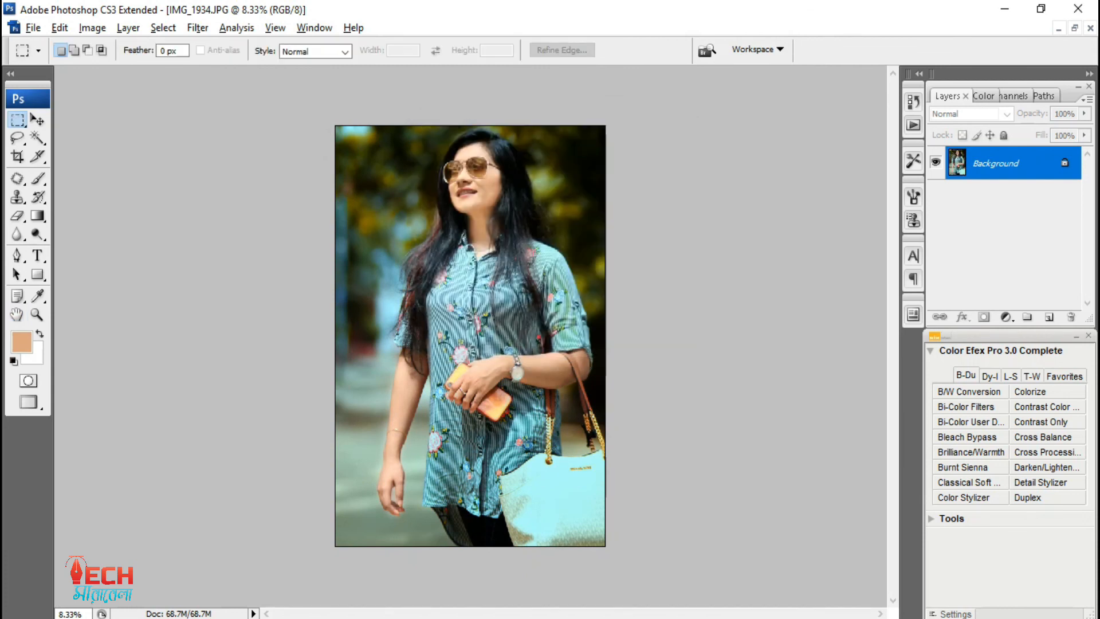
pyautogui.click(1005, 9)
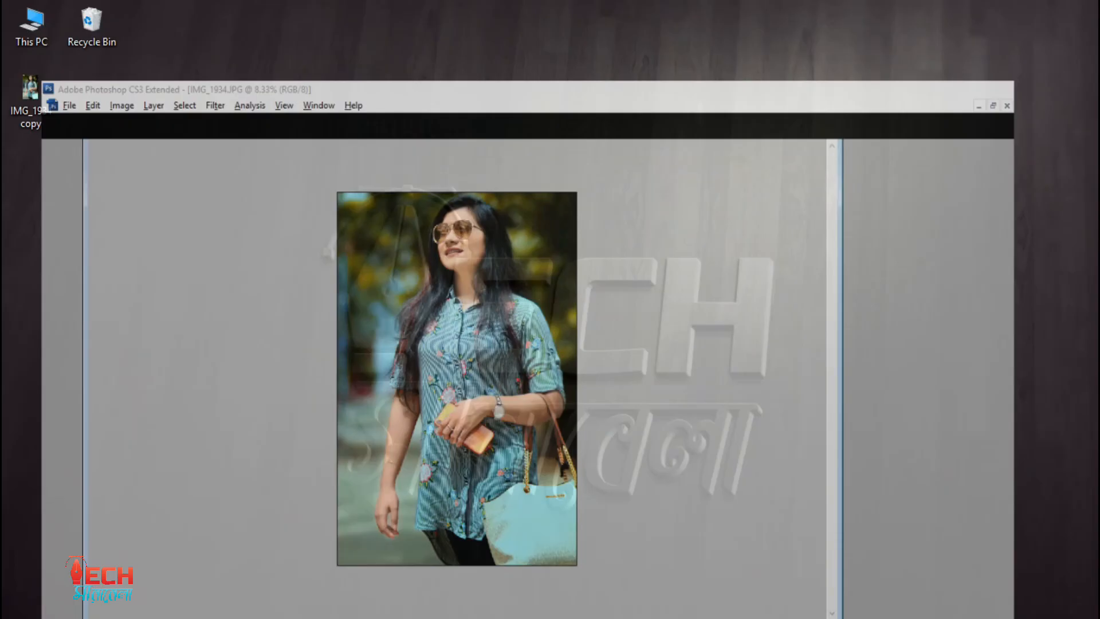